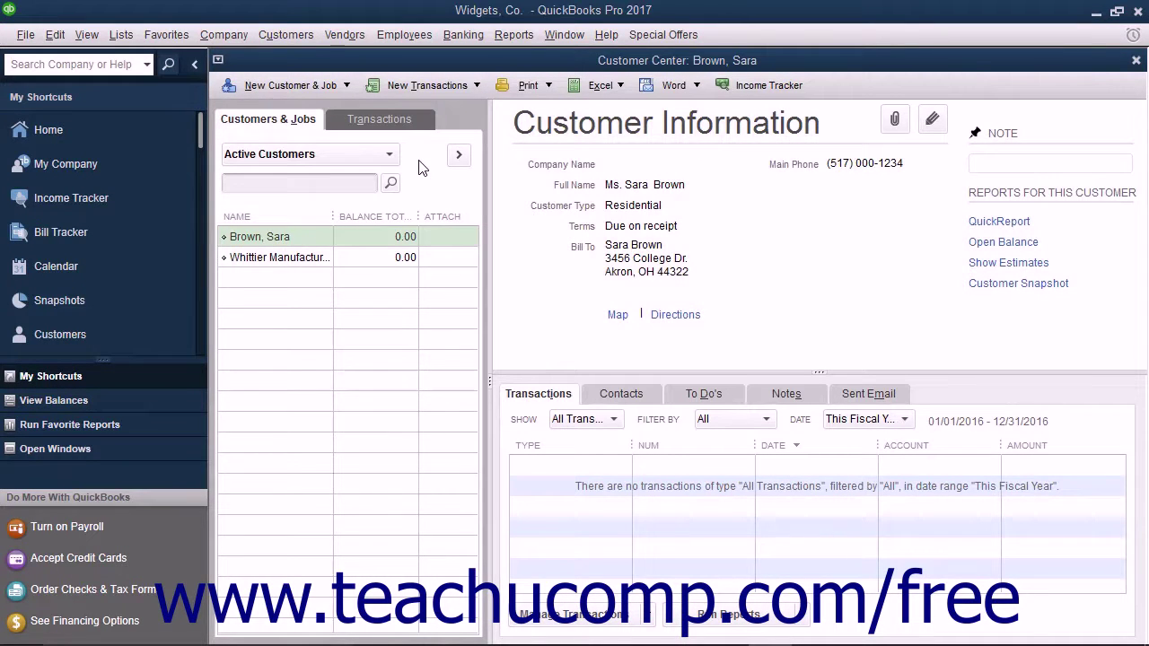
Select Whittier Manufacturing in the Customers & Jobs list to view its Net 30 customer details
left_click(565, 62)
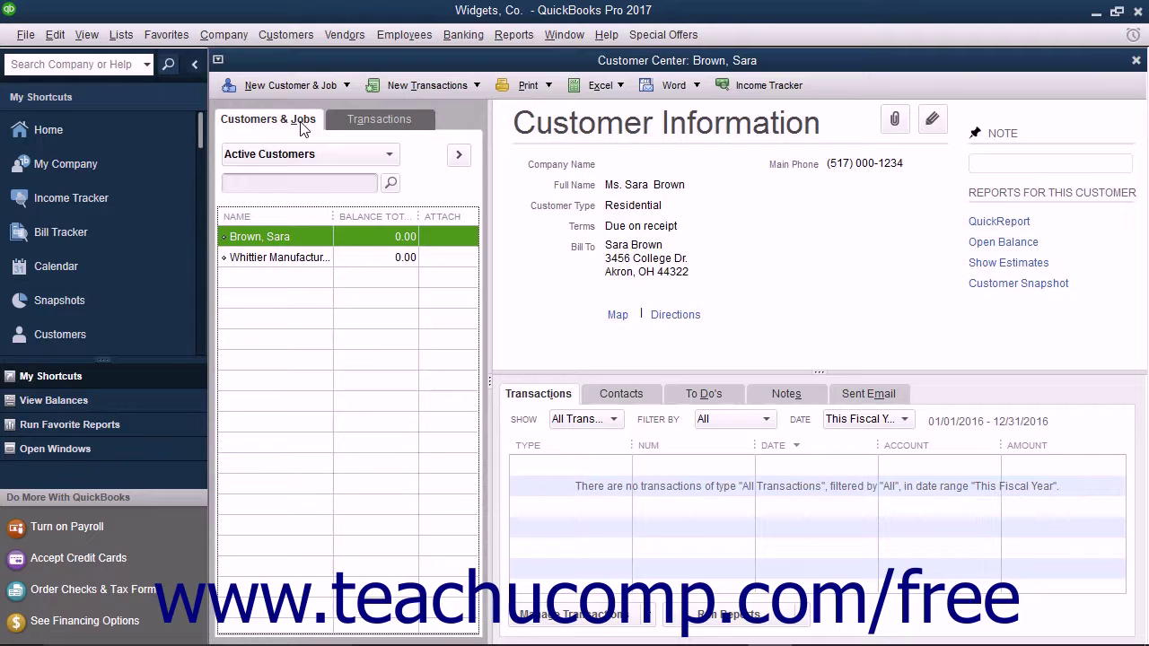
left_click(297, 267)
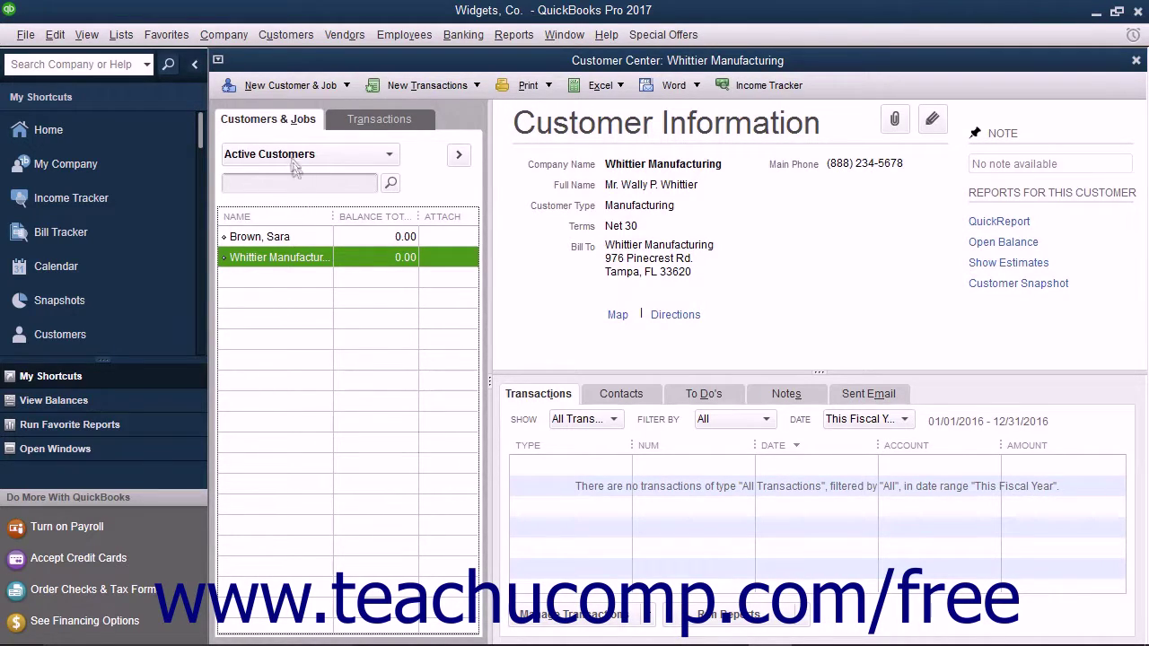
left_click(289, 130)
Start a blank new customer record from the New Customer & Job menu
left_click(285, 35)
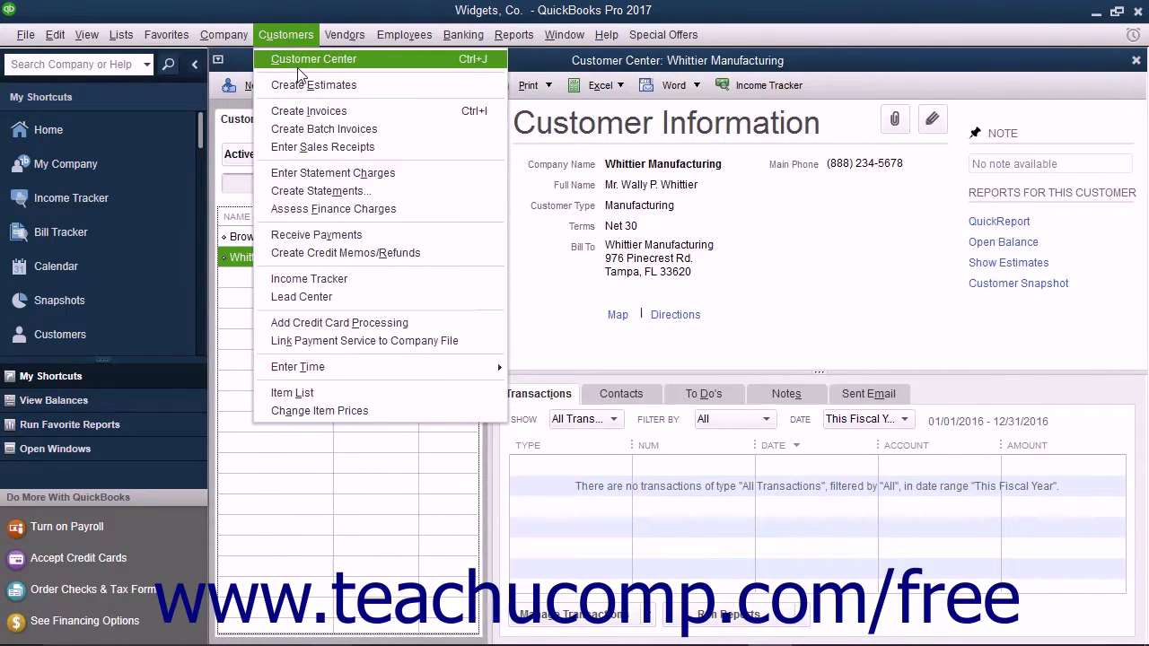
left_click(301, 59)
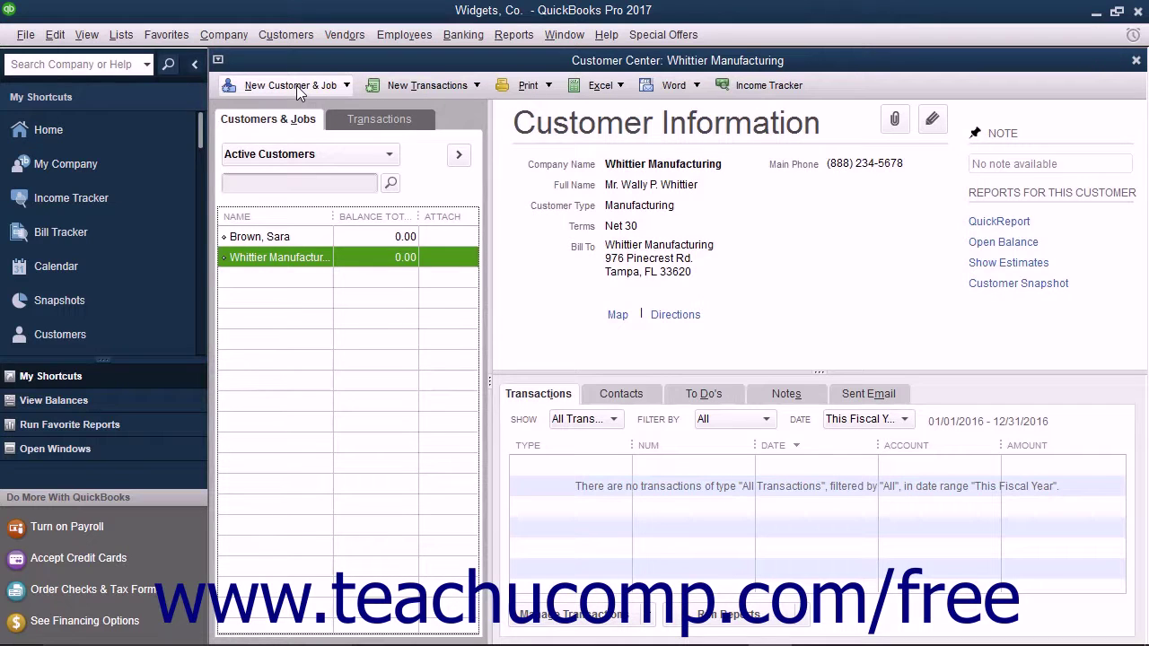
left_click(299, 87)
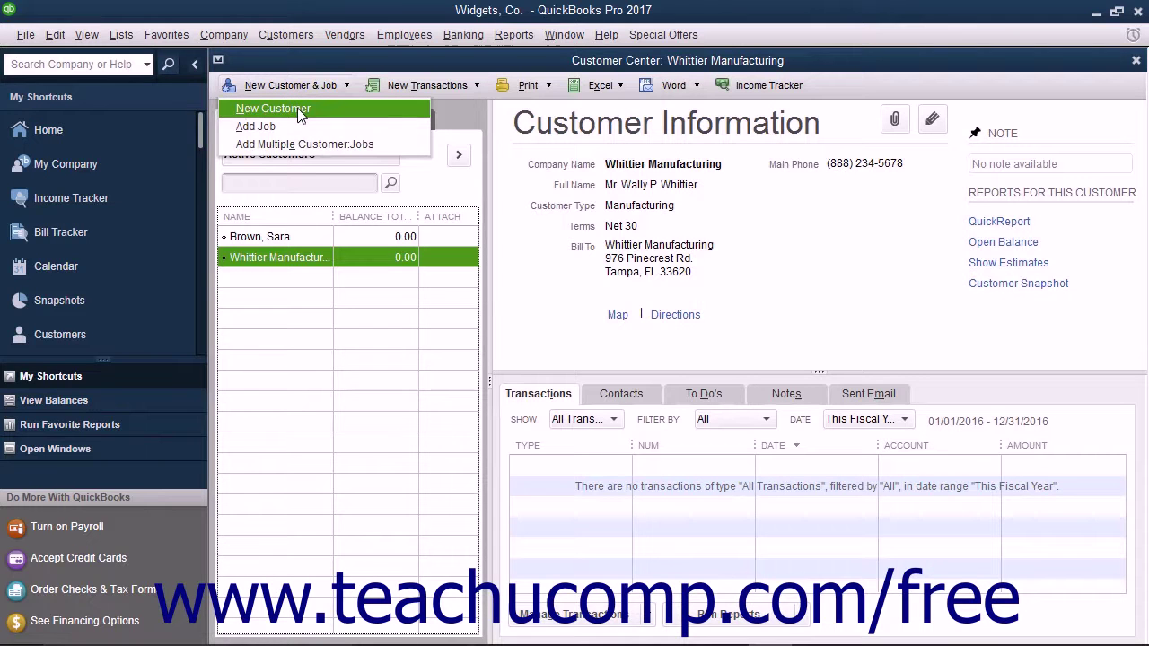
left_click(300, 111)
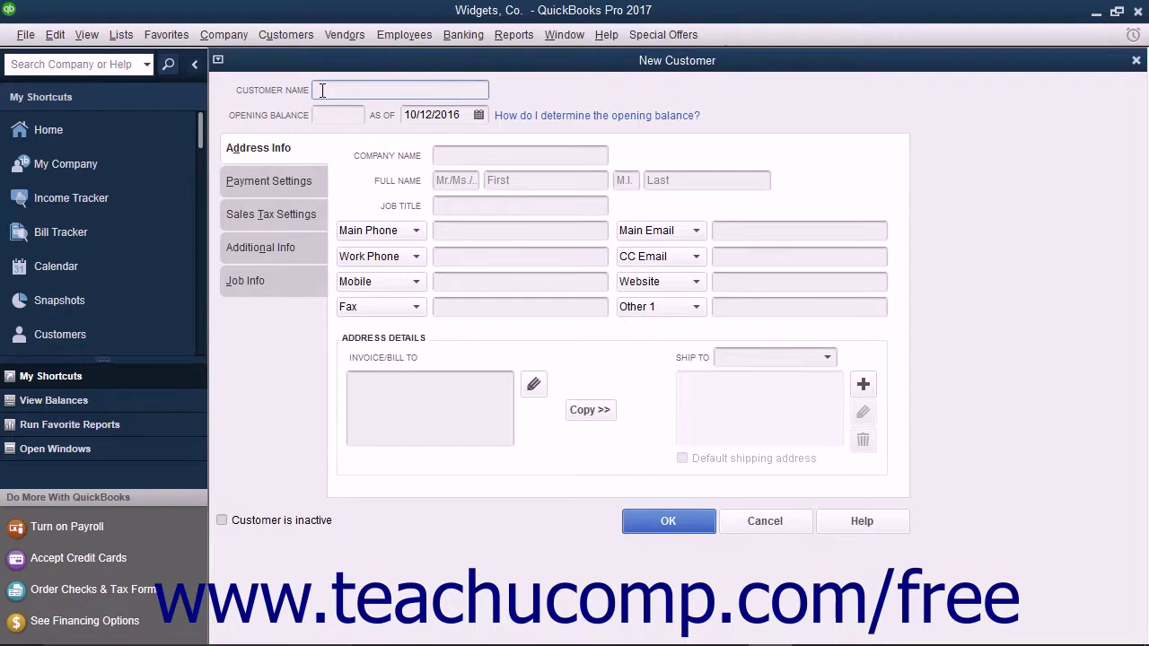
Enter the customer's name and, on Address Info, fill title Ms. with first and last names
type("Jones, Jennifer")
left_click(324, 116)
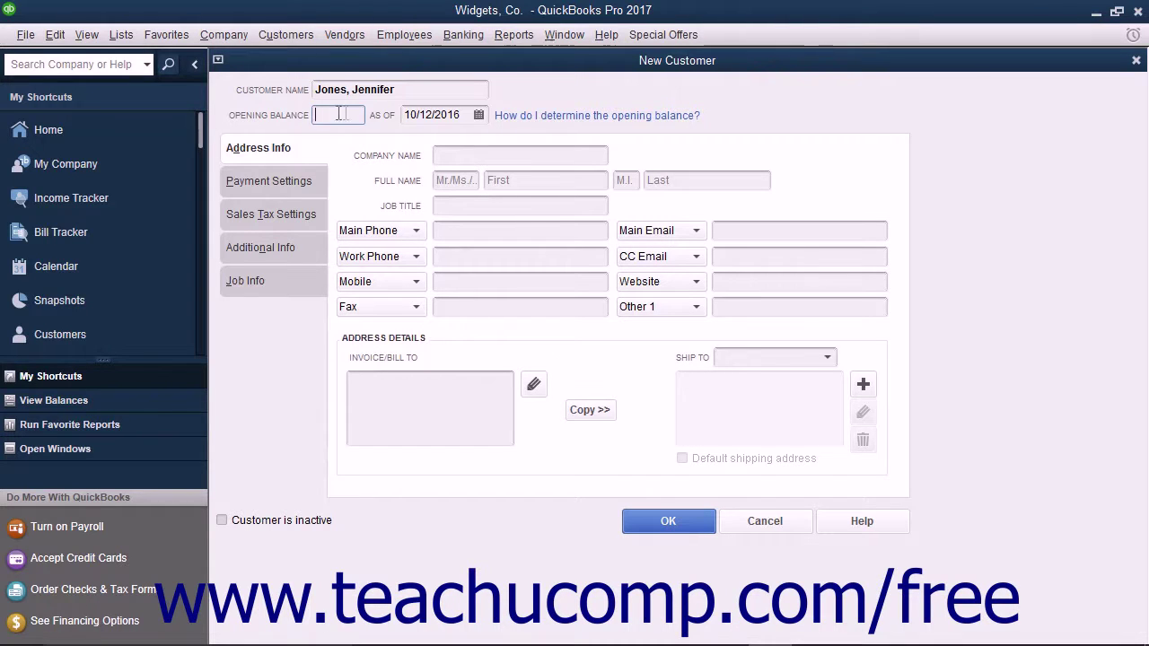
left_click(456, 114)
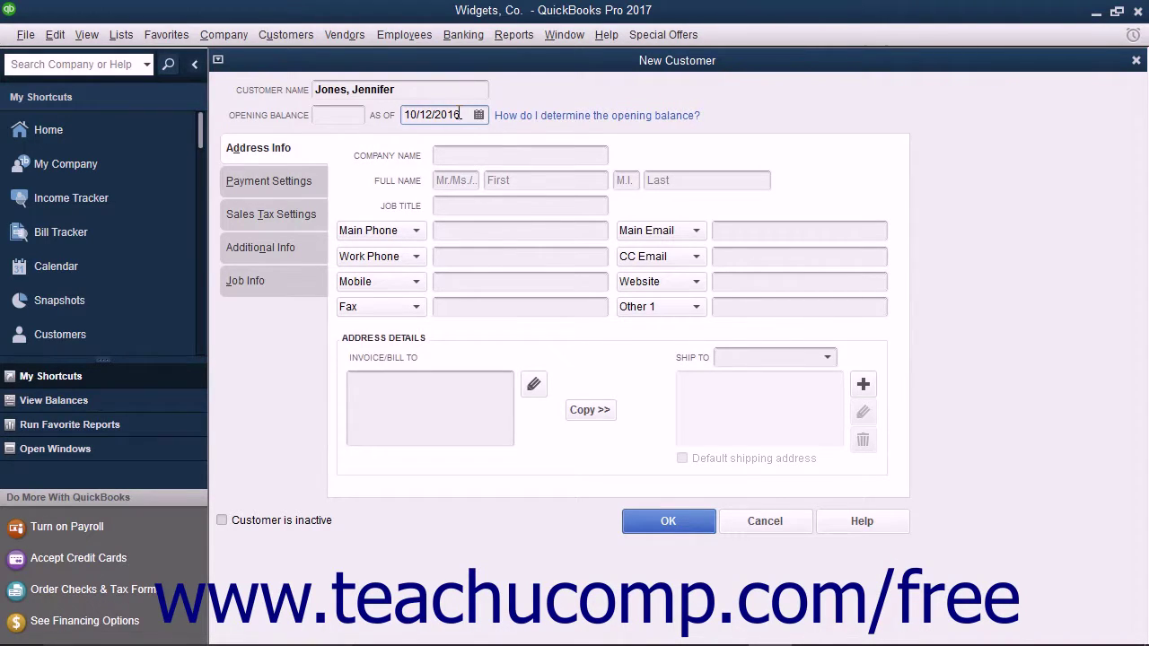
left_click(311, 151)
left_click(457, 155)
left_click(453, 180)
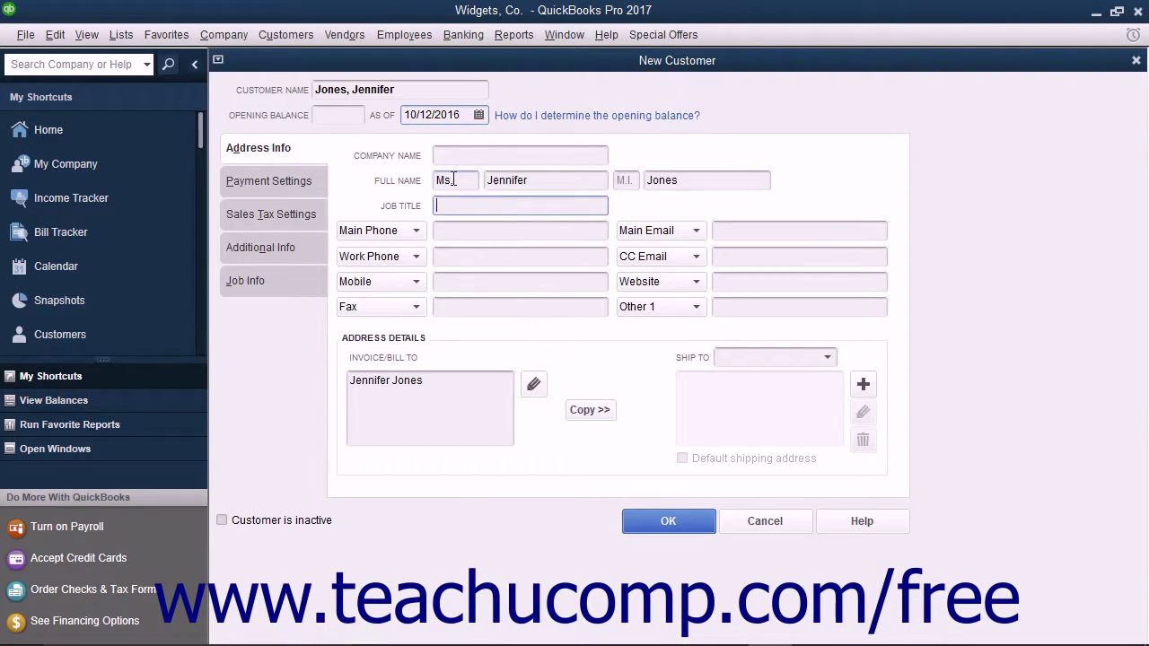
Relabel the first phone field Home Phone and enter the customer's home phone number
left_click(416, 206)
left_click(416, 232)
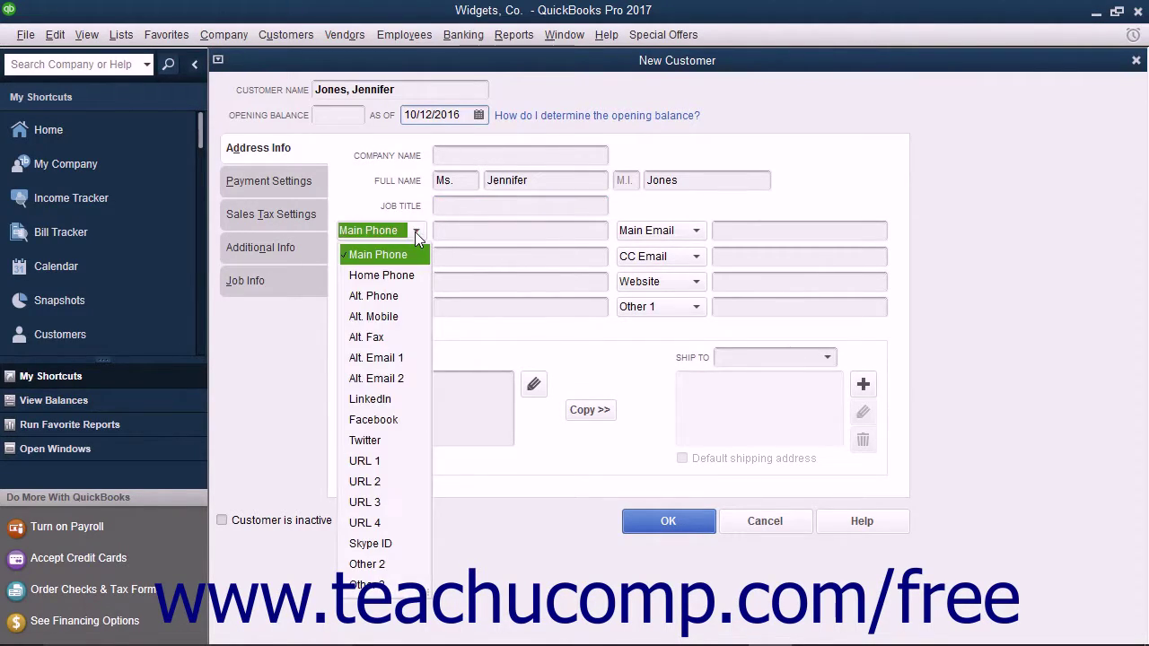
left_click(409, 273)
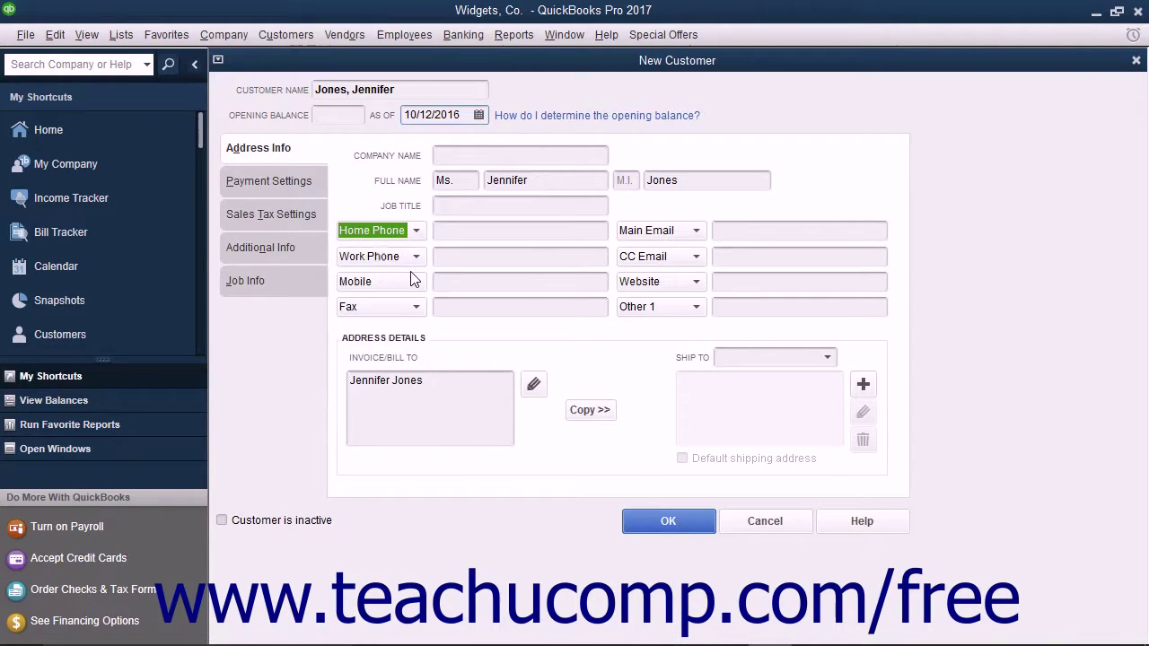
left_click(446, 231)
type("(213) 000-3692")
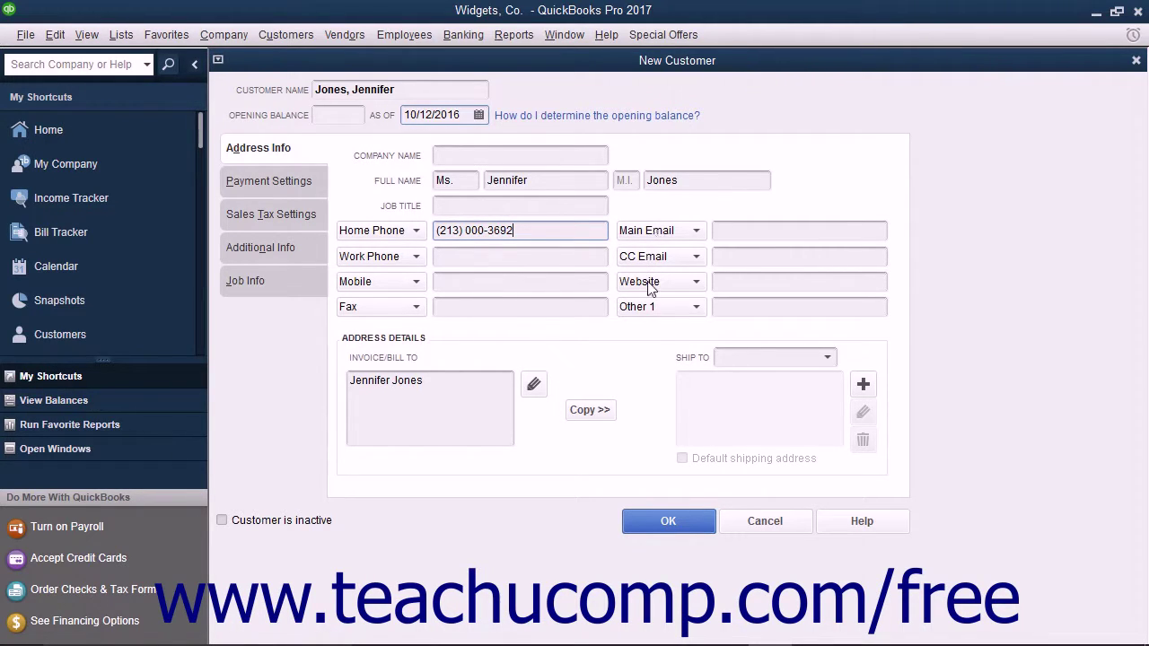
left_click(417, 232)
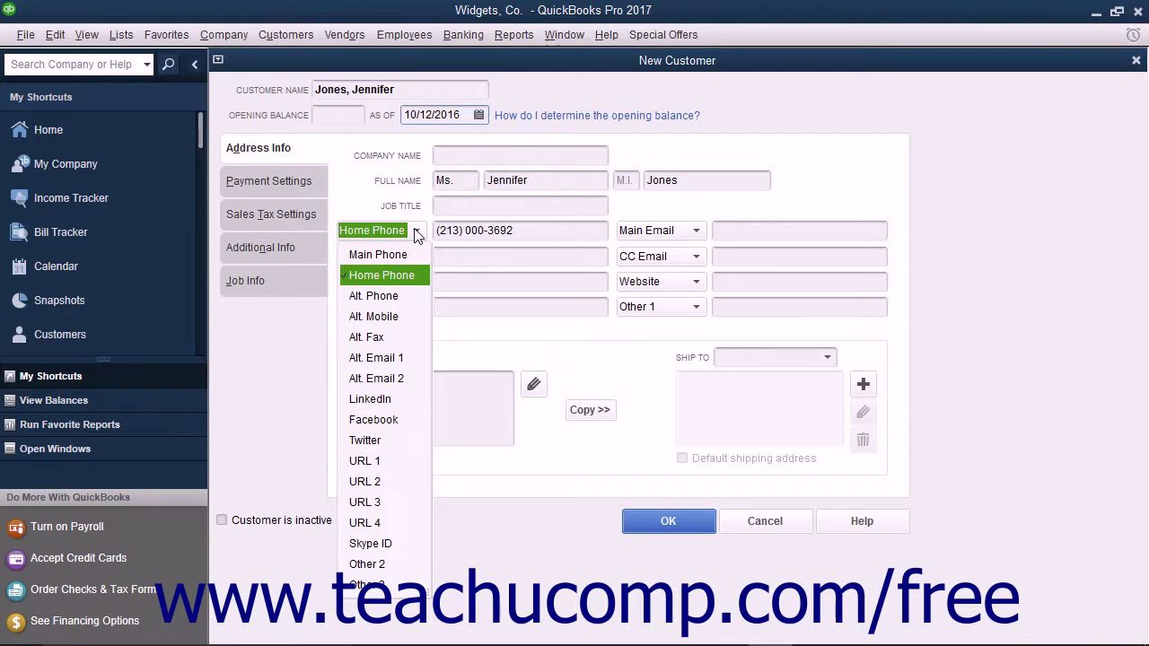
left_click(415, 231)
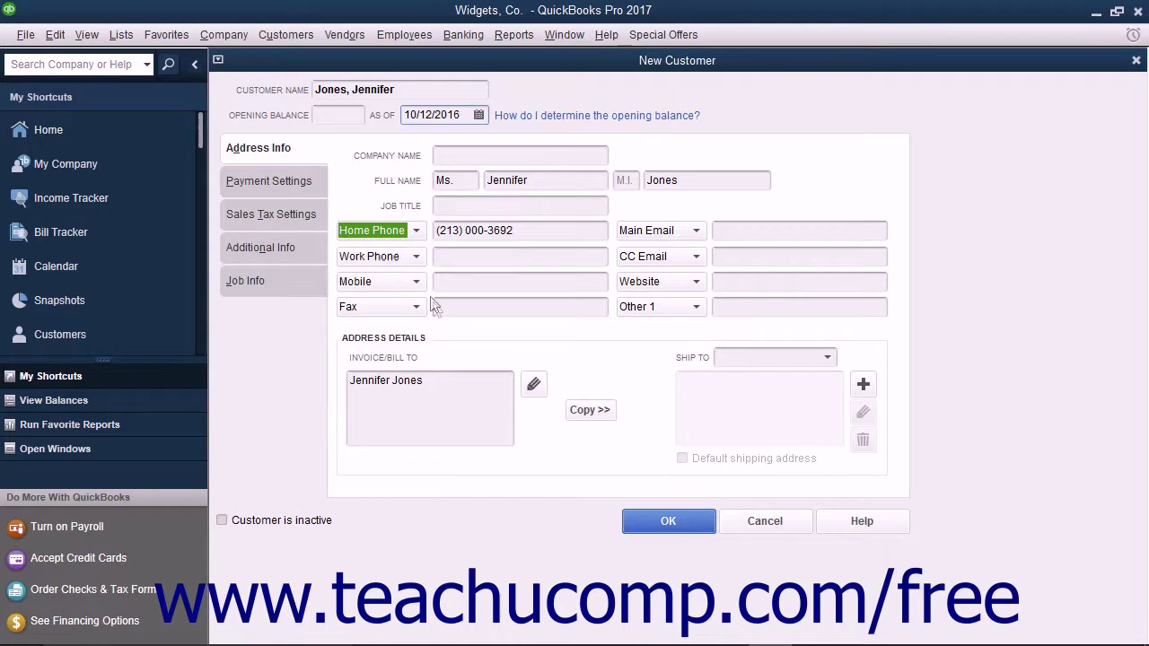
Fill in the Invoice/Bill To street, city, state and ZIP in the address editor
left_click(442, 392)
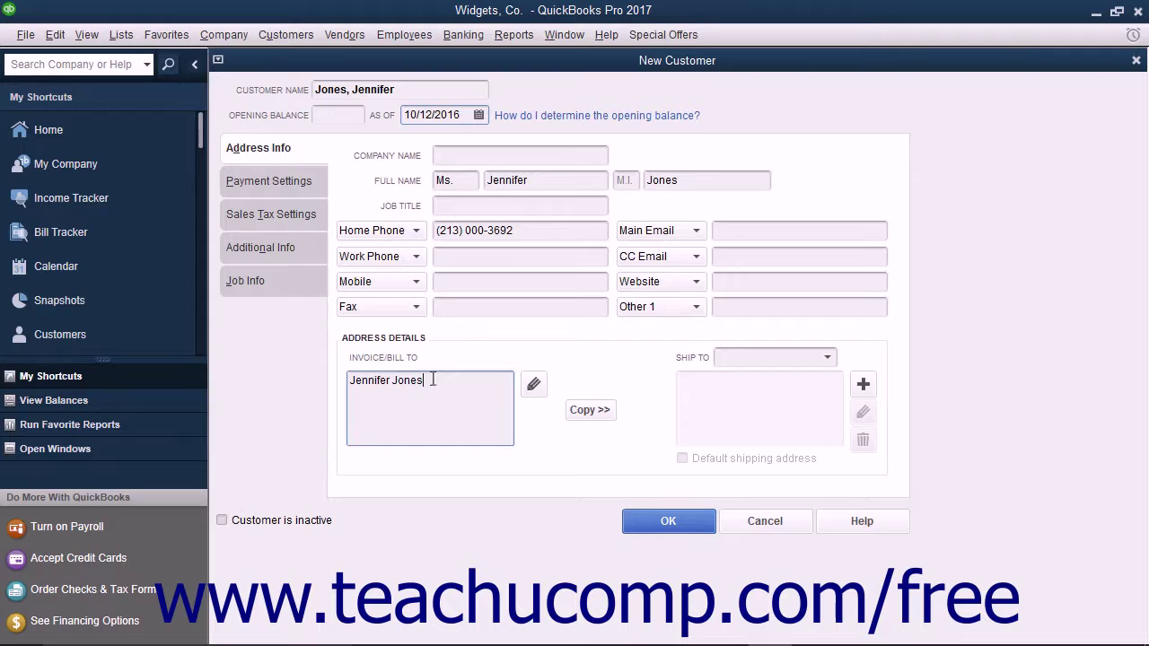
left_click(534, 386)
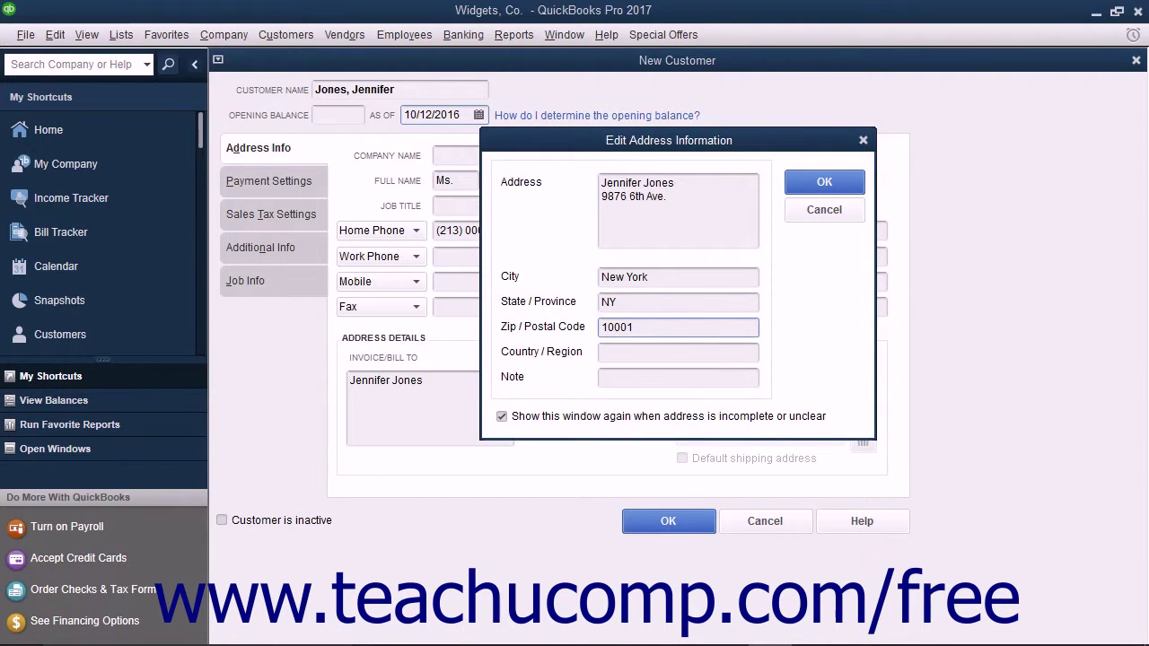
left_click(797, 185)
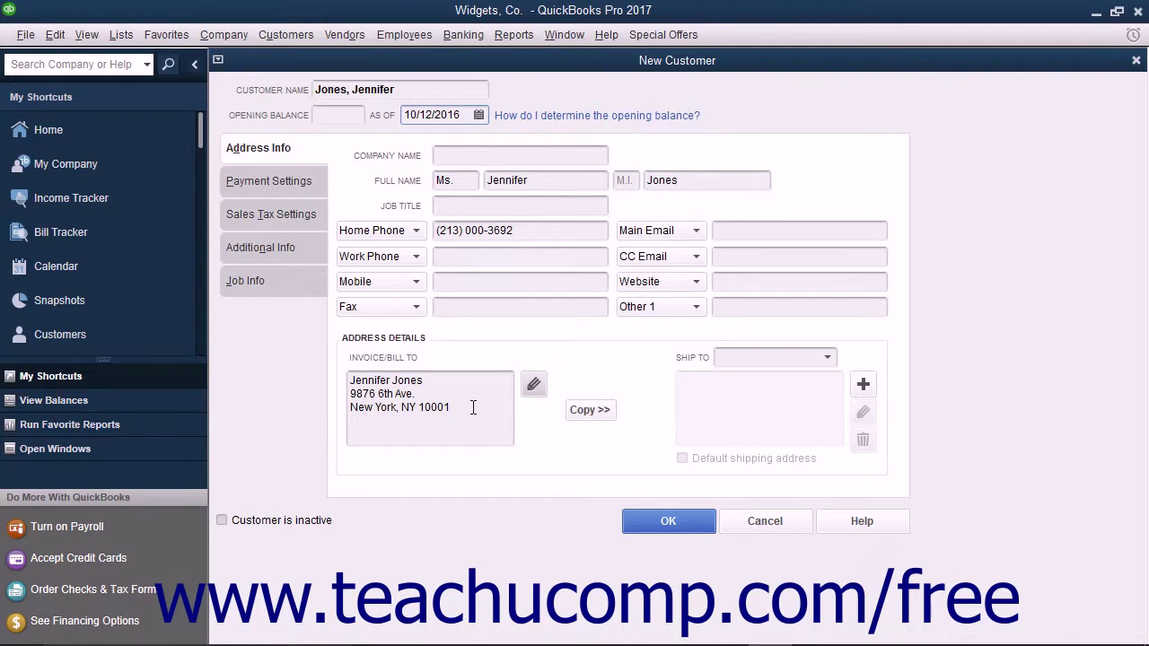
Copy the billing address to Ship To 1 and add a second ship address named Alt. Ship To
left_click(589, 410)
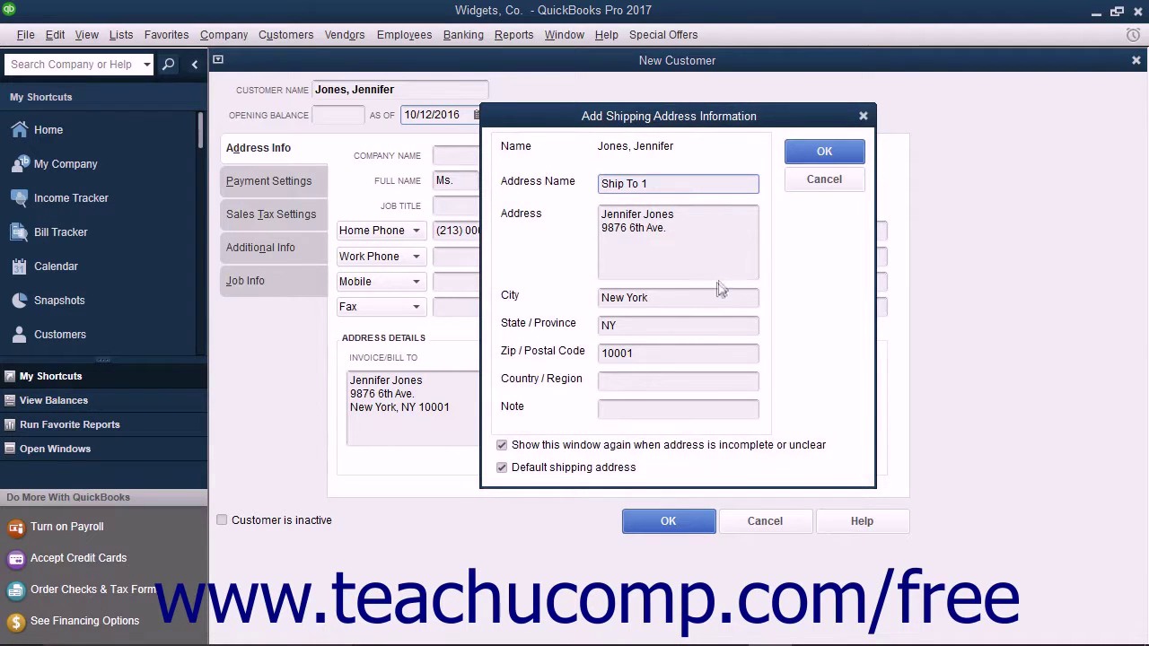
key("Return")
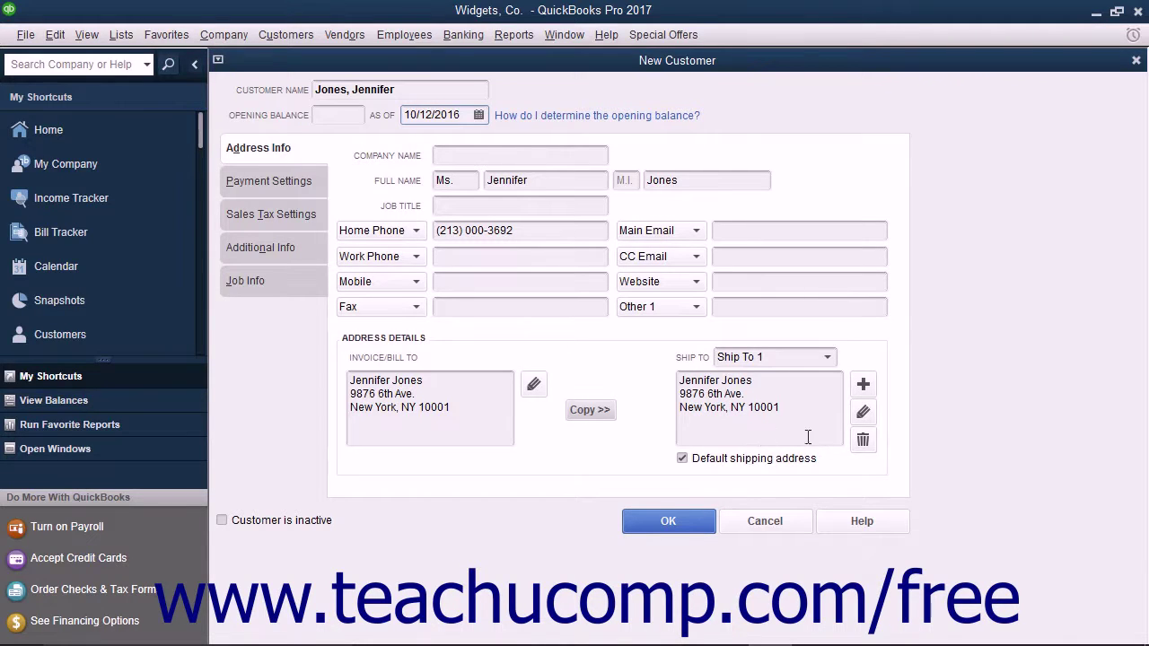
left_click(864, 386)
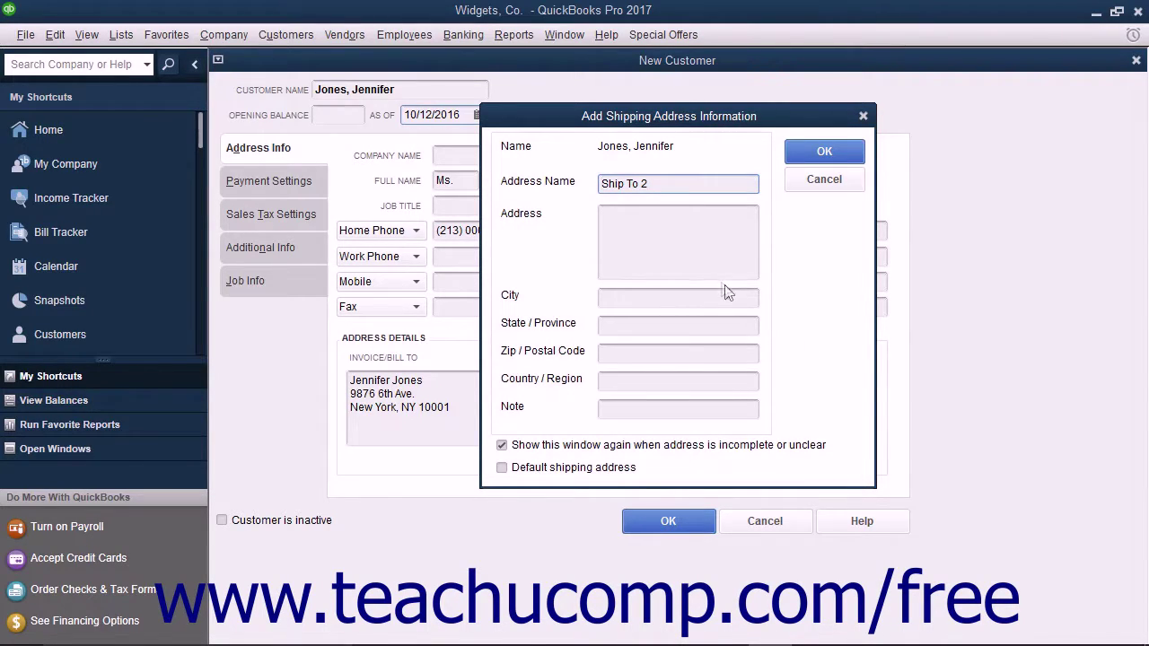
type("Alt.")
key("End")
key("BackSpace")
key("BackSpace")
Enter the Alt. Ship To street, city, state and ZIP, then save it
left_click(639, 227)
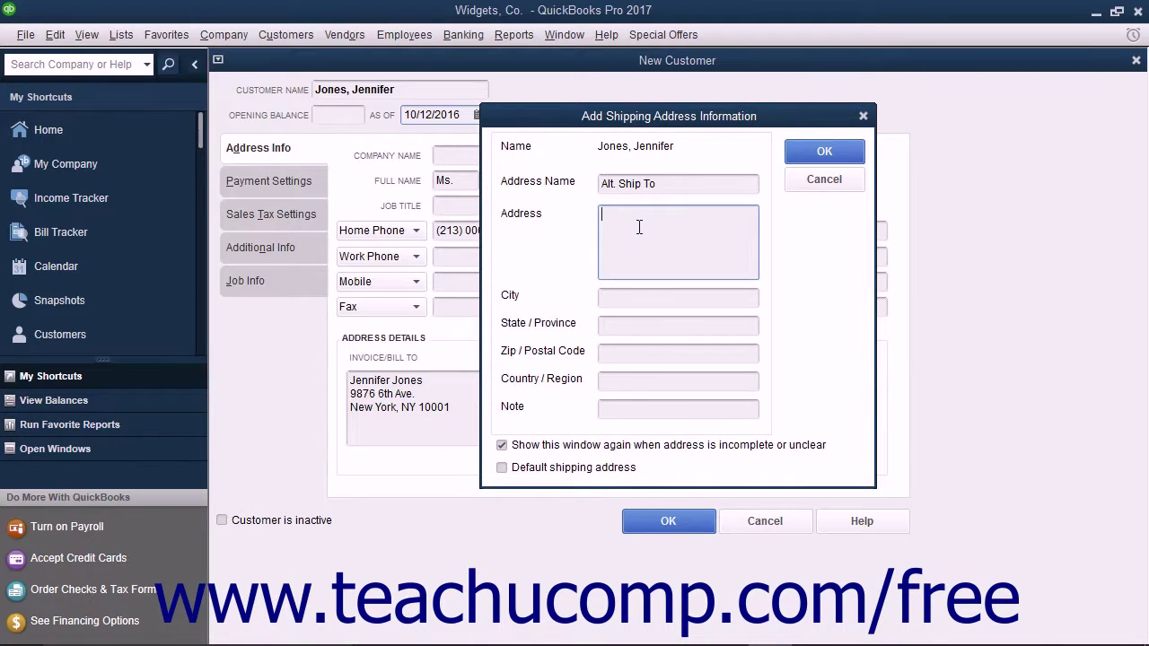
type("4567 W 31st")
key("Tab")
type("New York")
key("Tab")
type("NY")
key("Tab")
type("10001")
key("Tab")
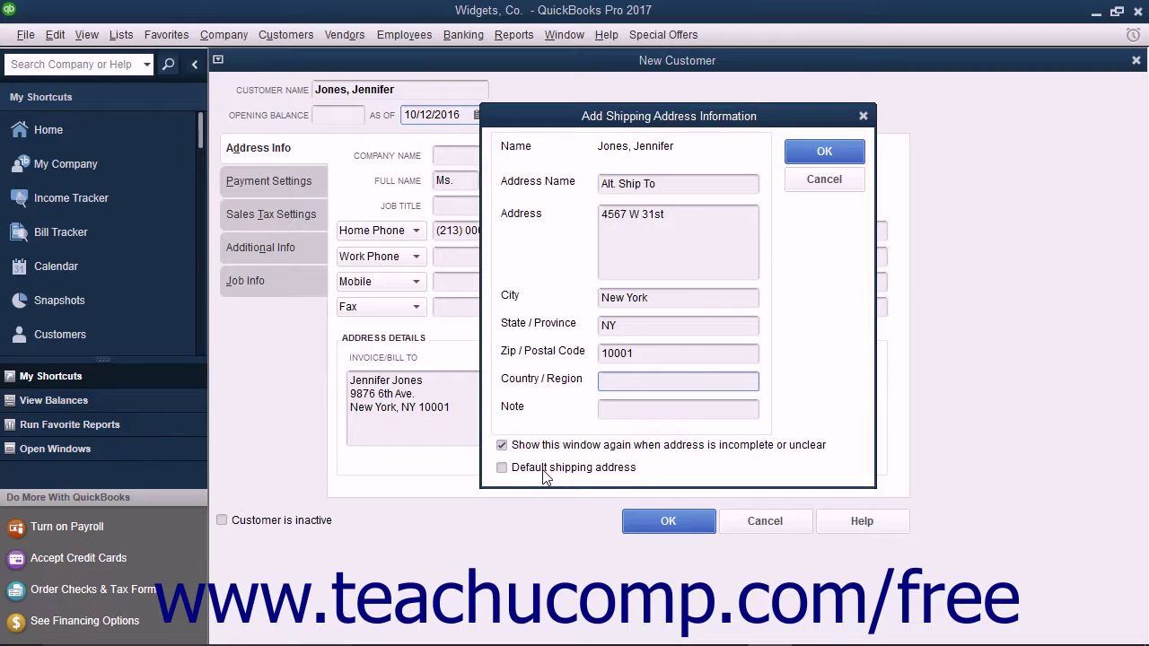
left_click(809, 152)
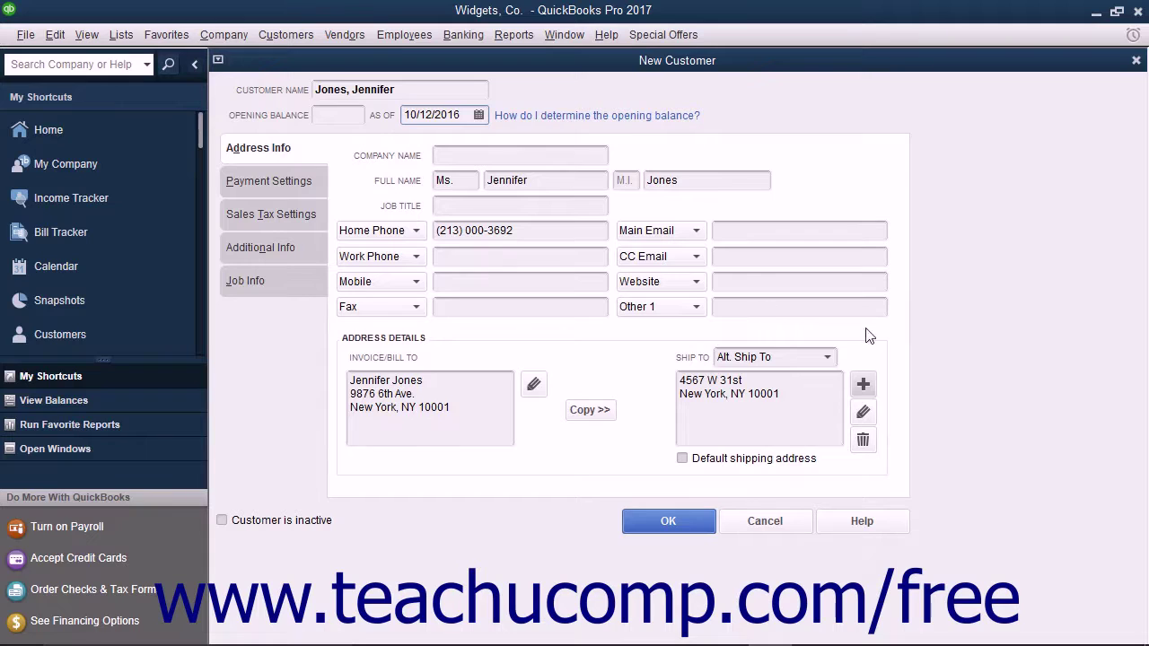
Switch the Ship To selection between Ship To 1 and Alt. Ship To, trash it, then show Payment Settings
left_click(830, 357)
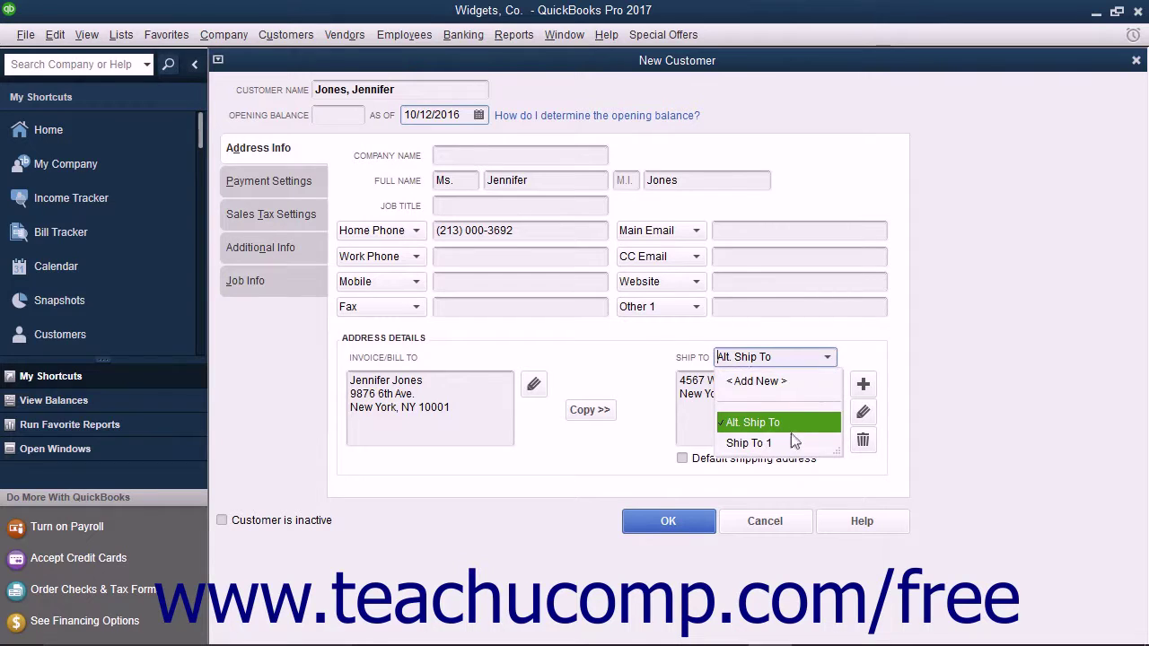
left_click(795, 443)
left_click(826, 357)
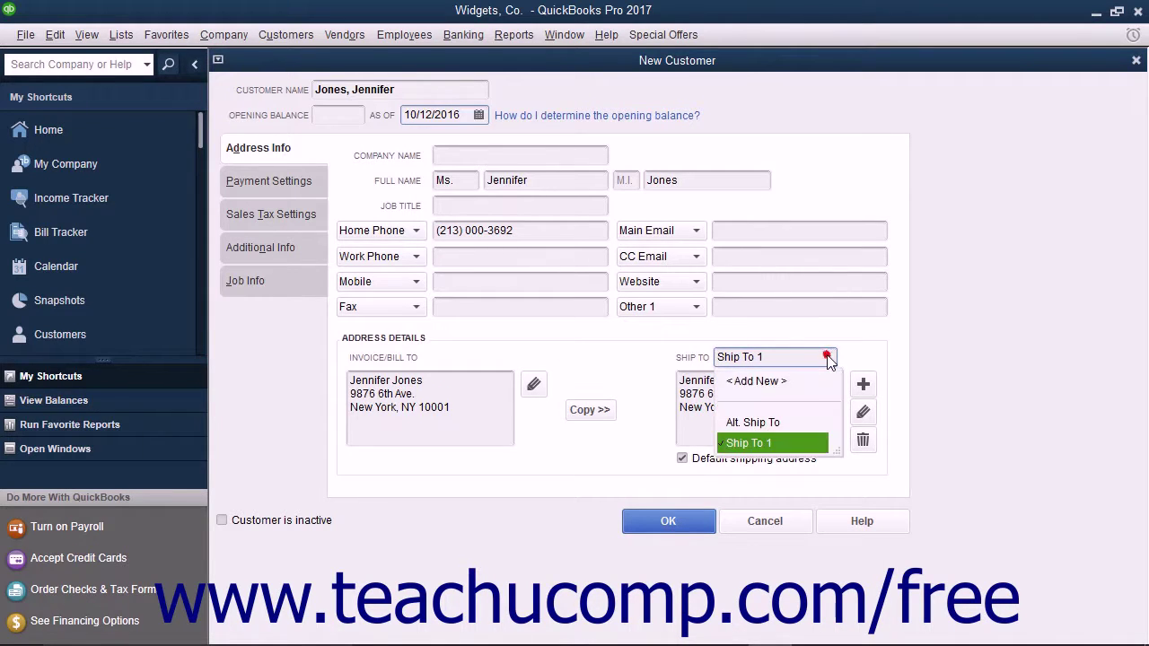
left_click(802, 420)
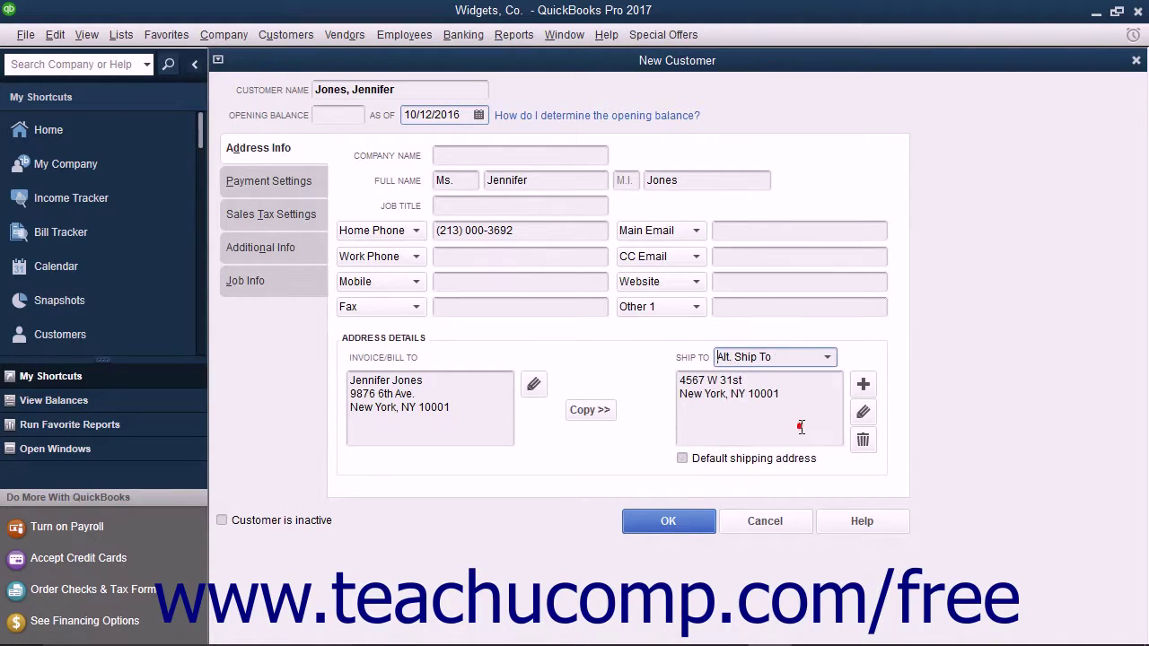
left_click(862, 441)
left_click(290, 185)
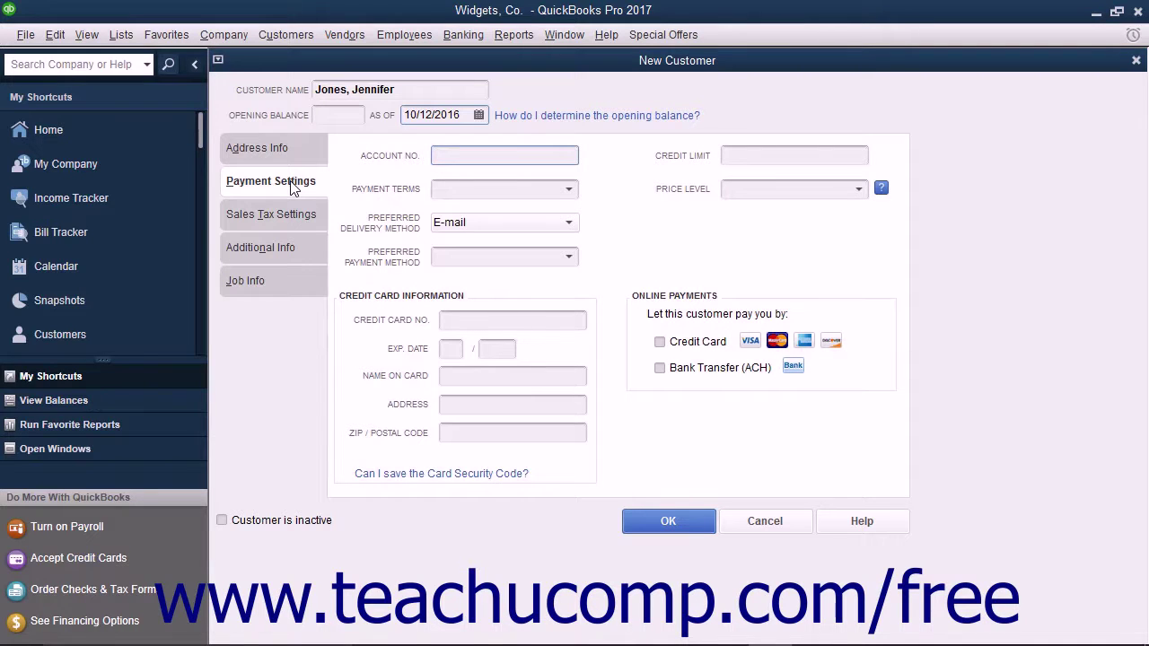
Set a 2,000.00 credit limit and Due on receipt payment terms
left_click(491, 154)
left_click(750, 159)
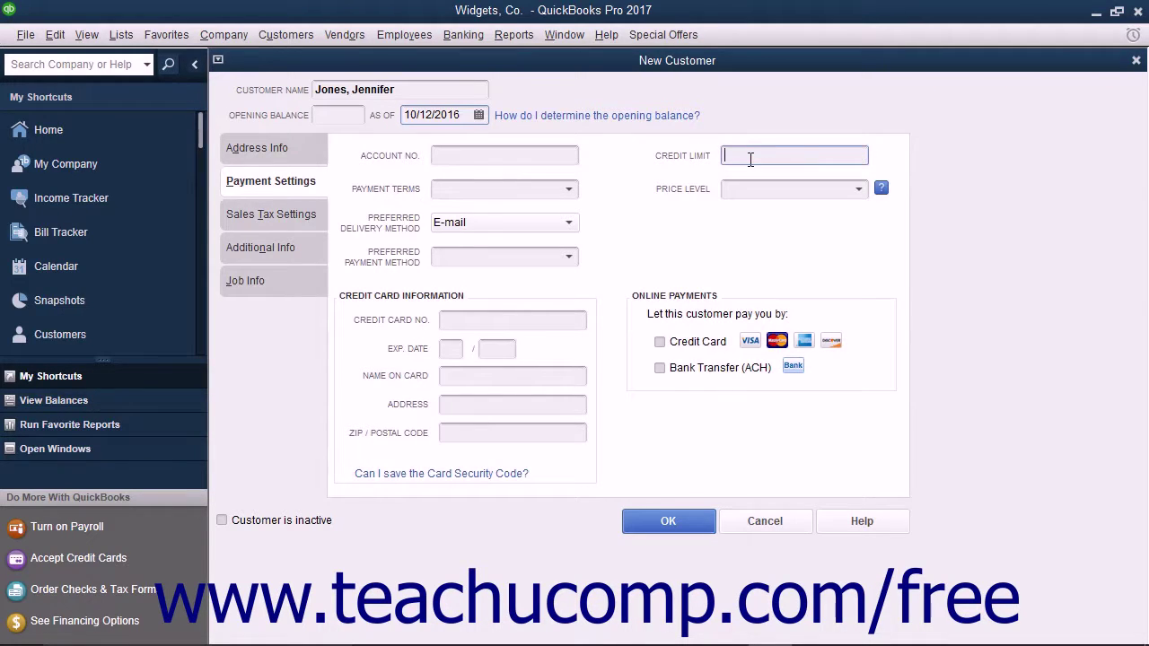
type("2000")
left_click(567, 192)
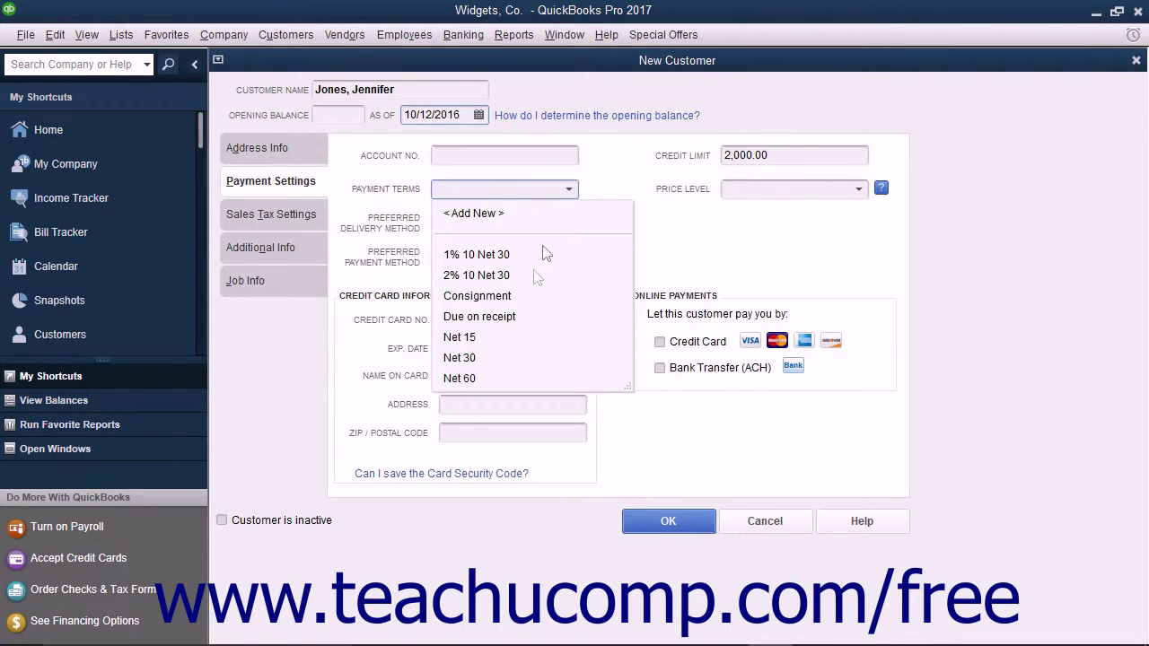
left_click(527, 314)
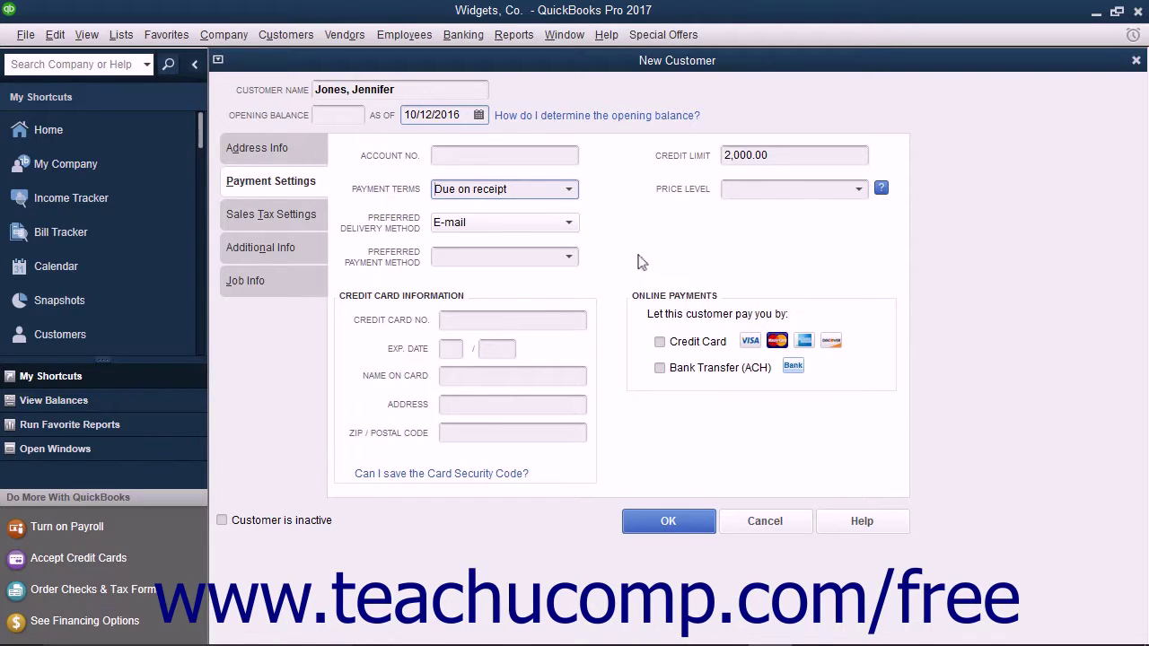
left_click(687, 189)
Choose Mail as the preferred delivery method and Check as the preferred payment method
left_click(564, 223)
left_click(537, 266)
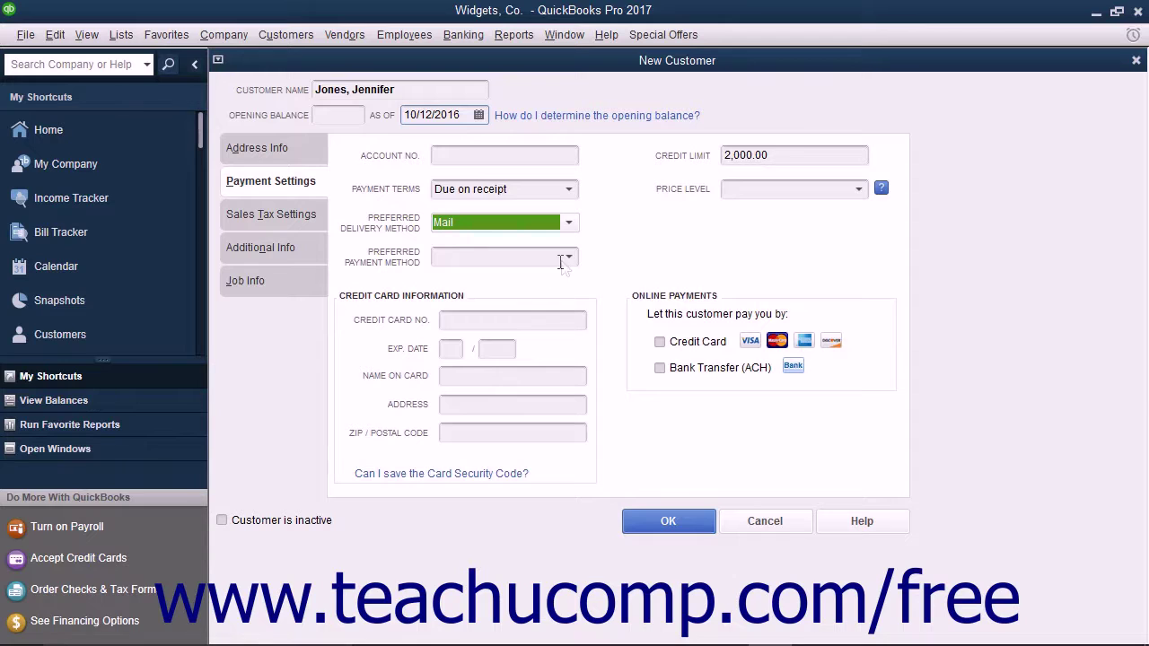
left_click(569, 258)
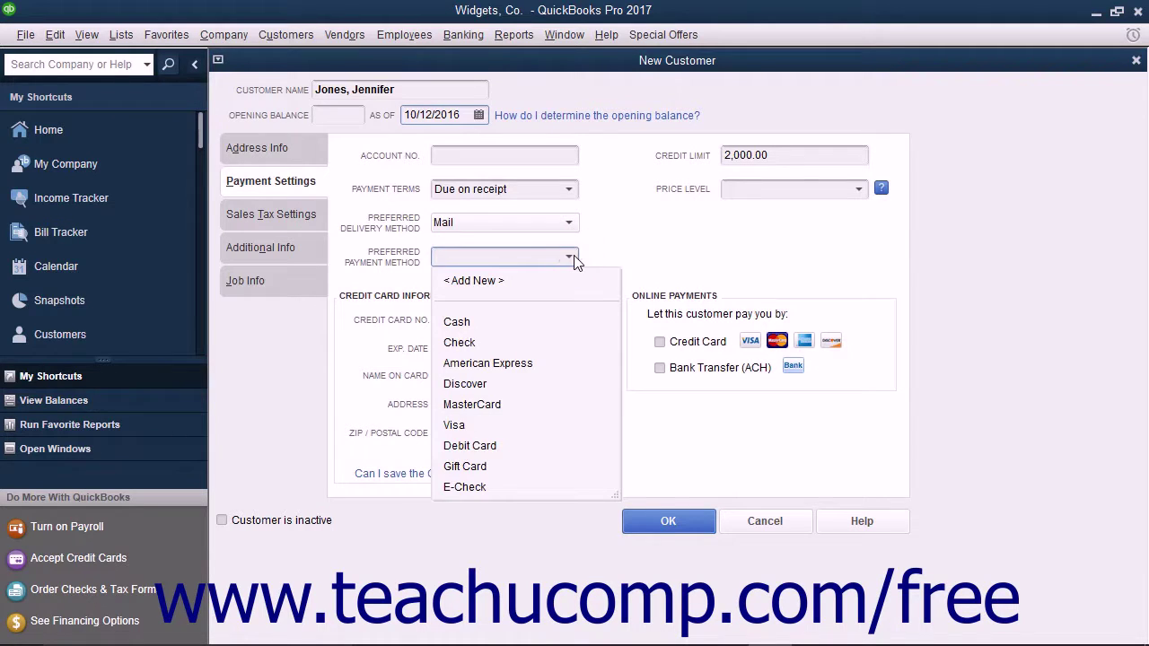
left_click(492, 342)
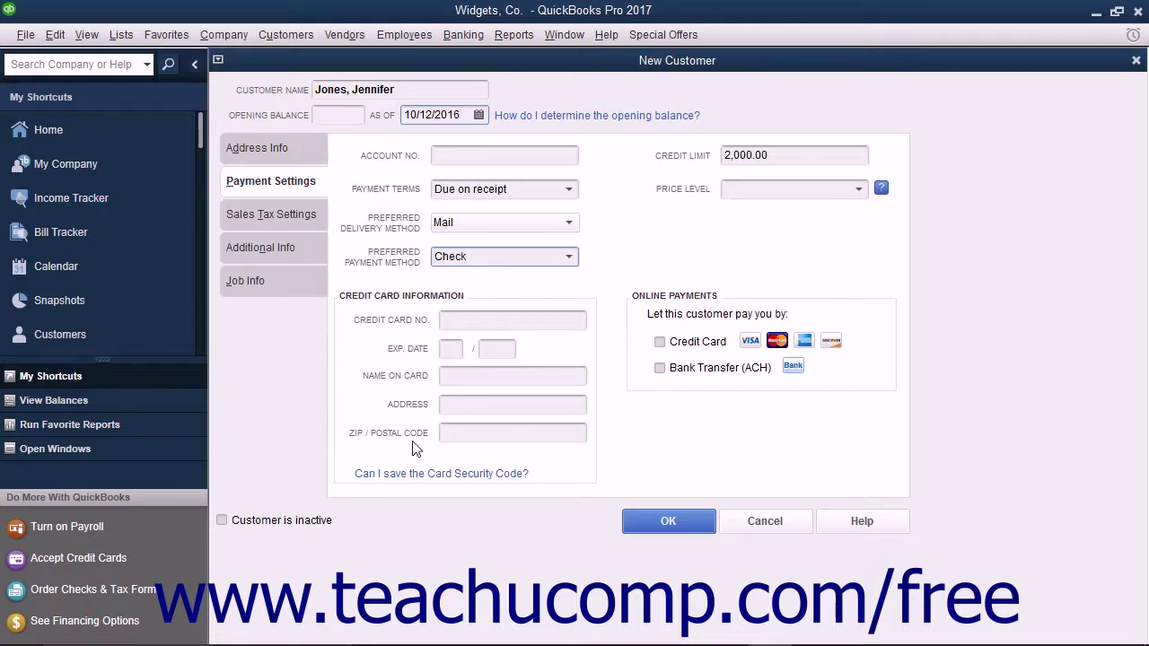
On Sales Tax Settings, keep tax code Tax and tax item Out of State
left_click(294, 218)
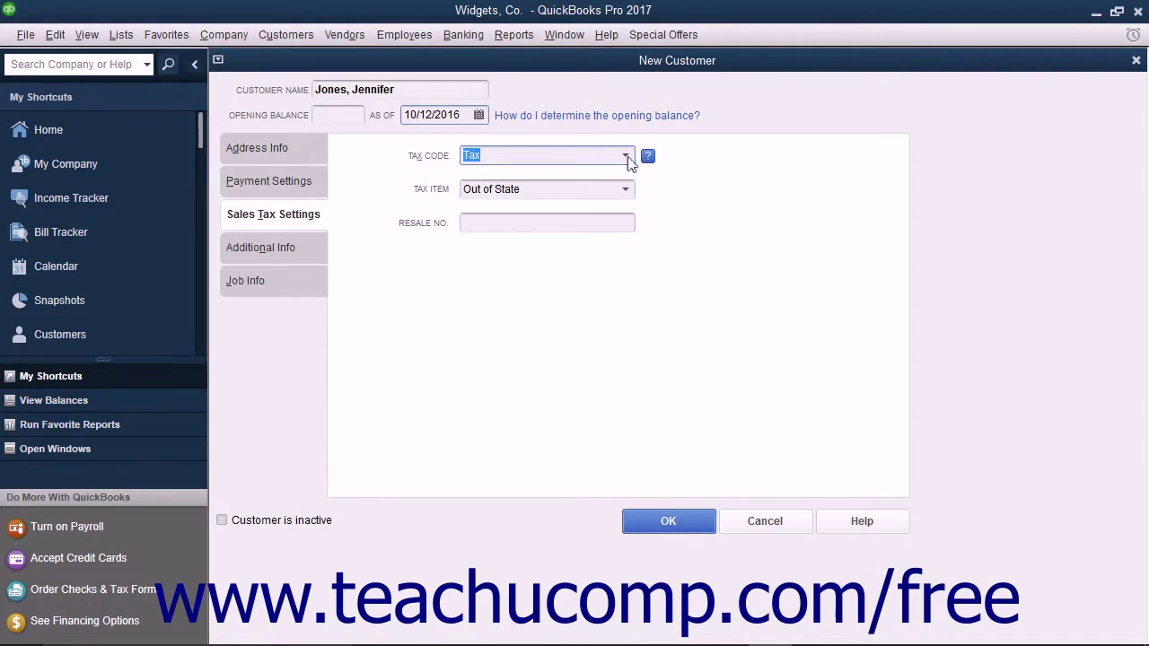
left_click(626, 157)
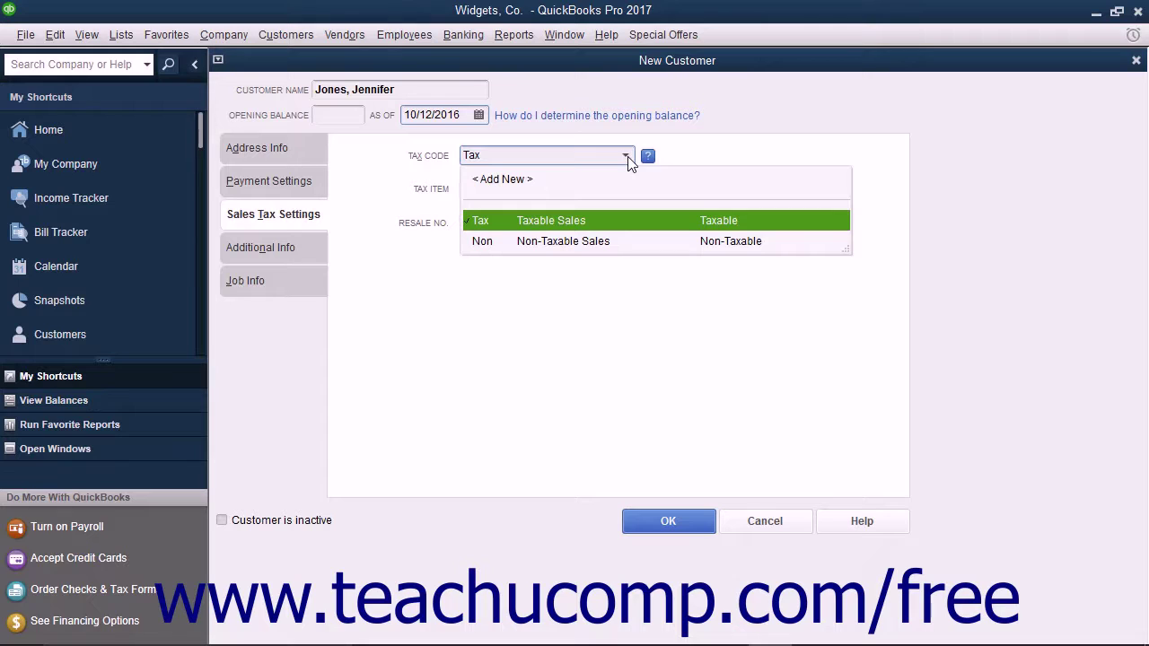
left_click(598, 224)
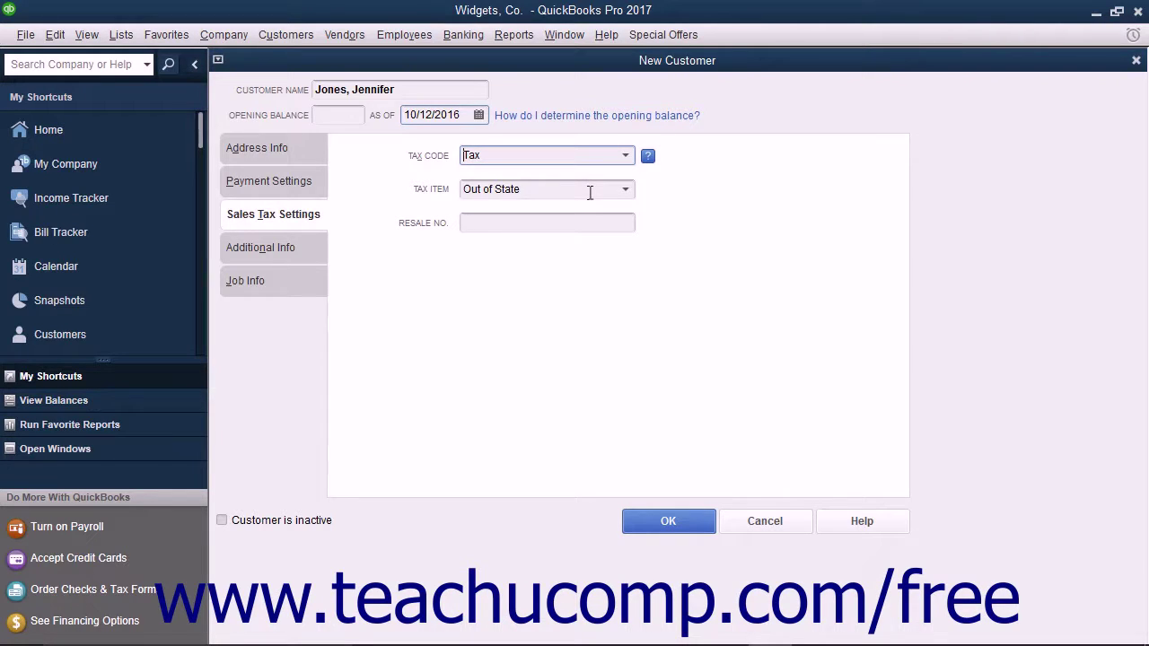
left_click(590, 192)
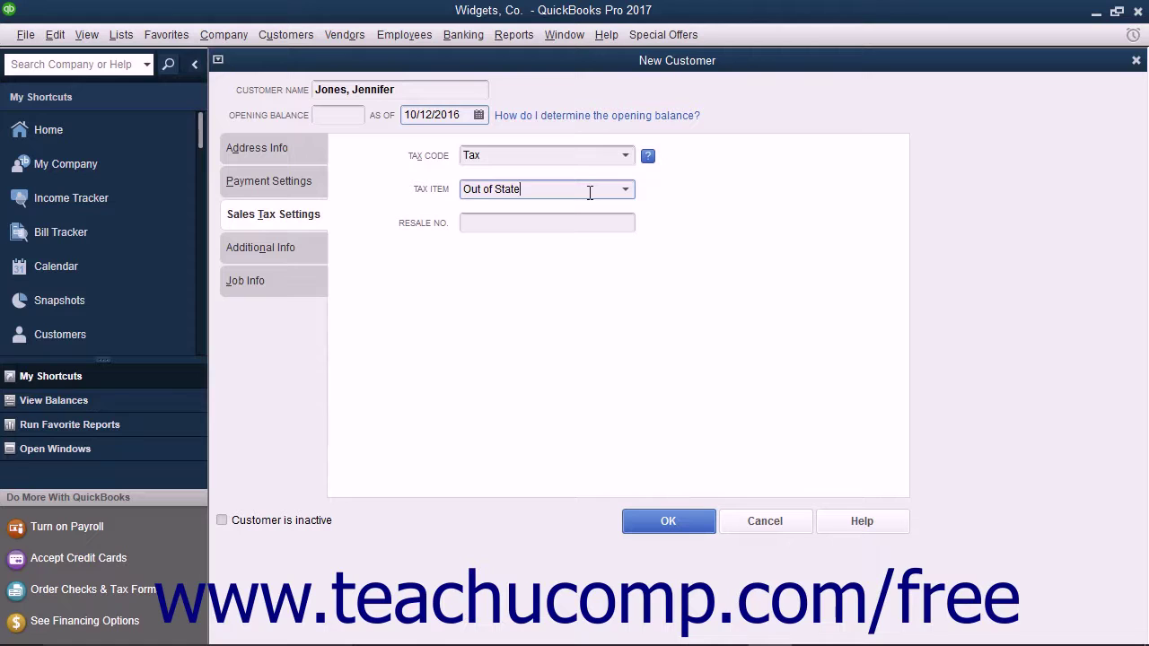
left_click(560, 230)
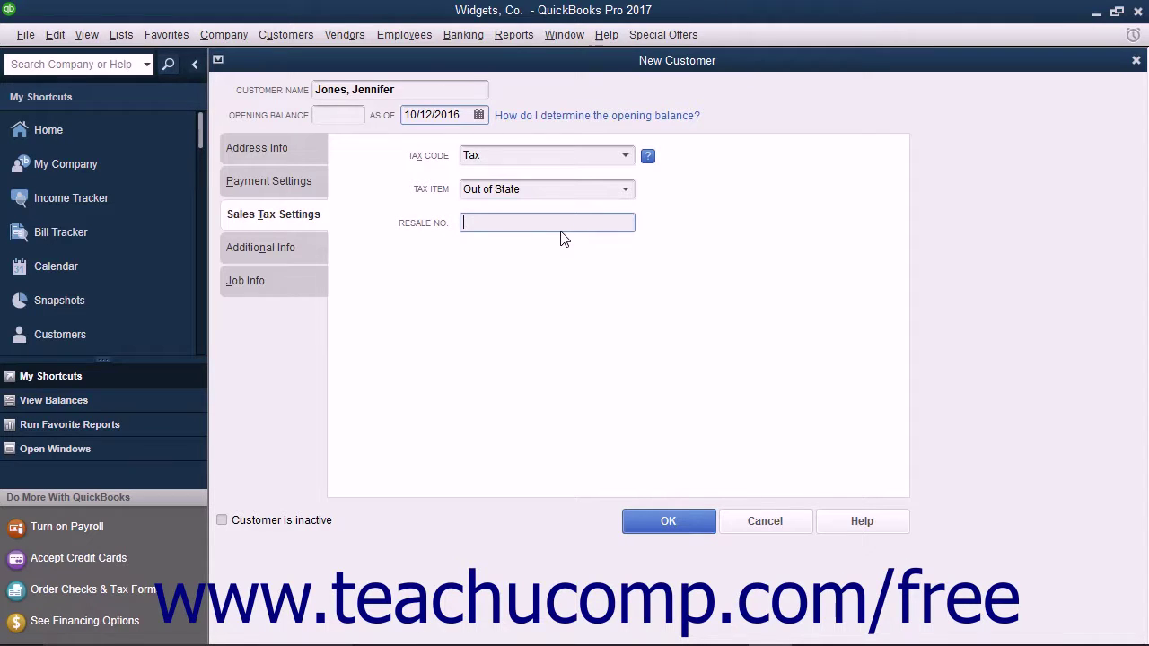
left_click(313, 251)
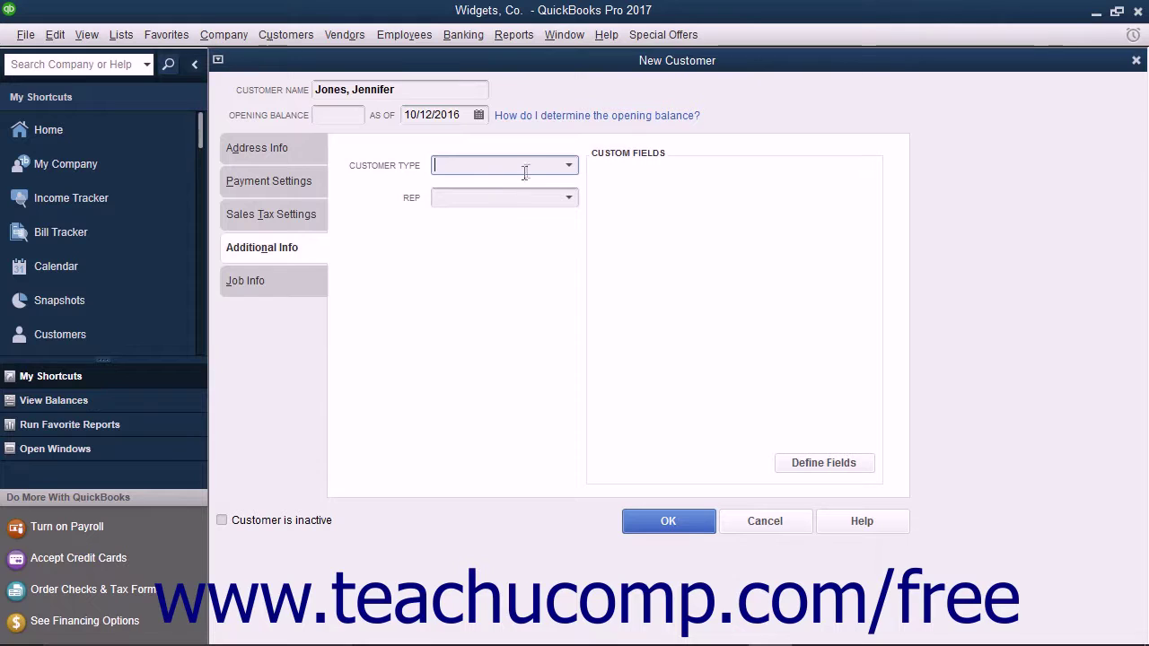
Choose Residential as the new customer's Customer Type, then move to the sales rep field
left_click(569, 167)
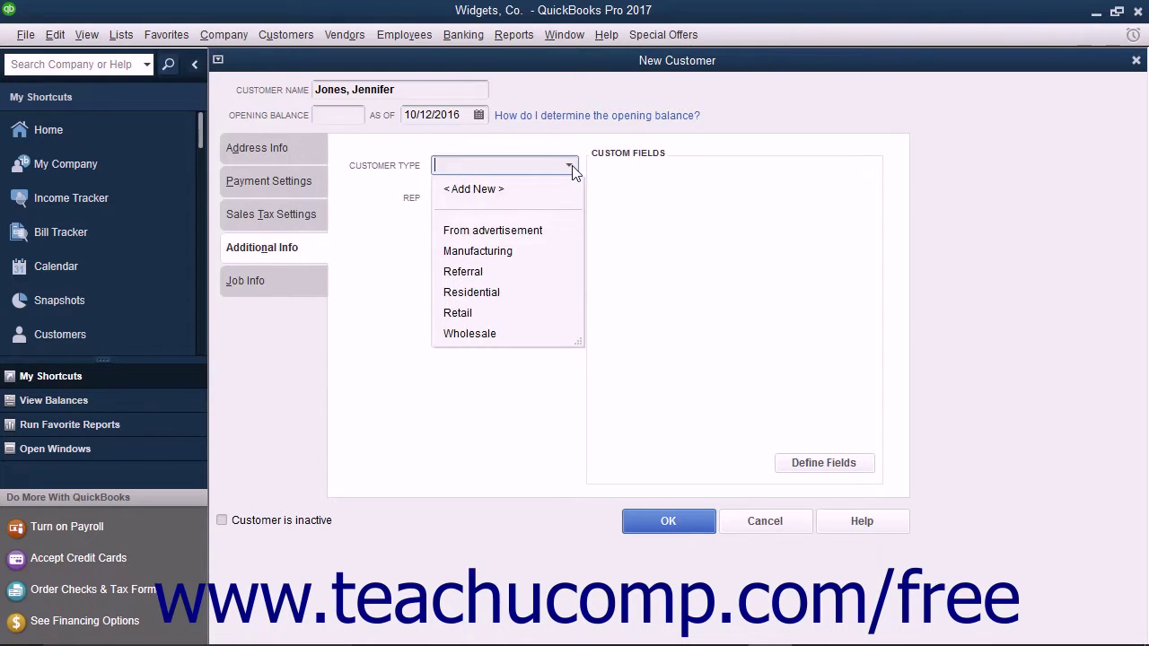
left_click(500, 292)
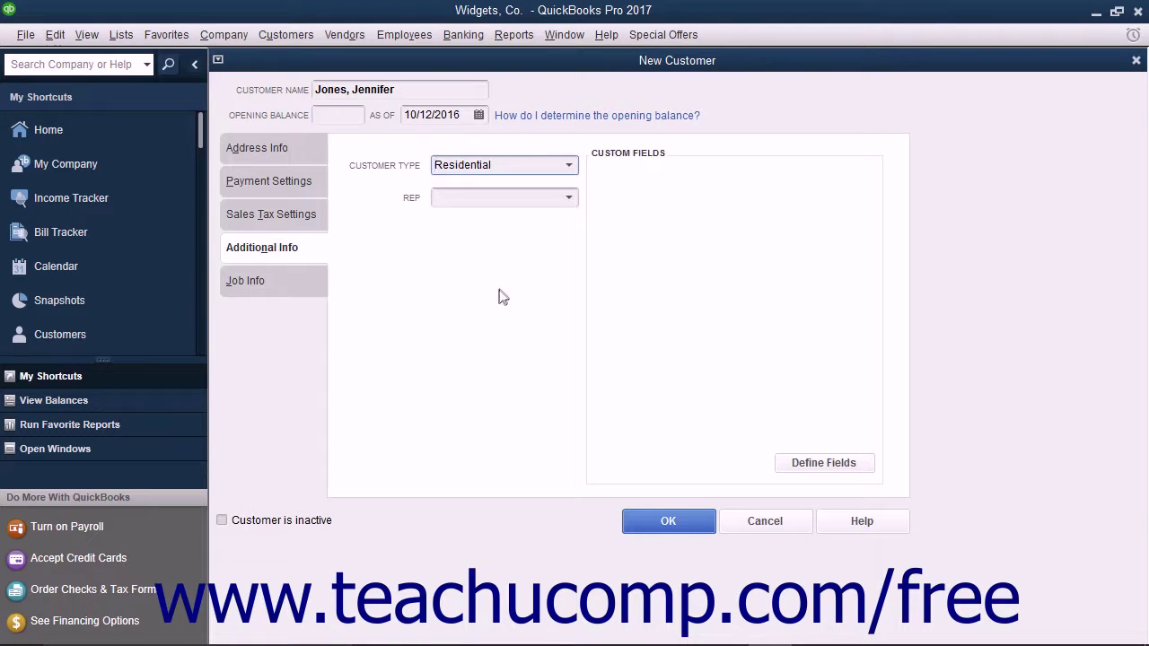
left_click(509, 197)
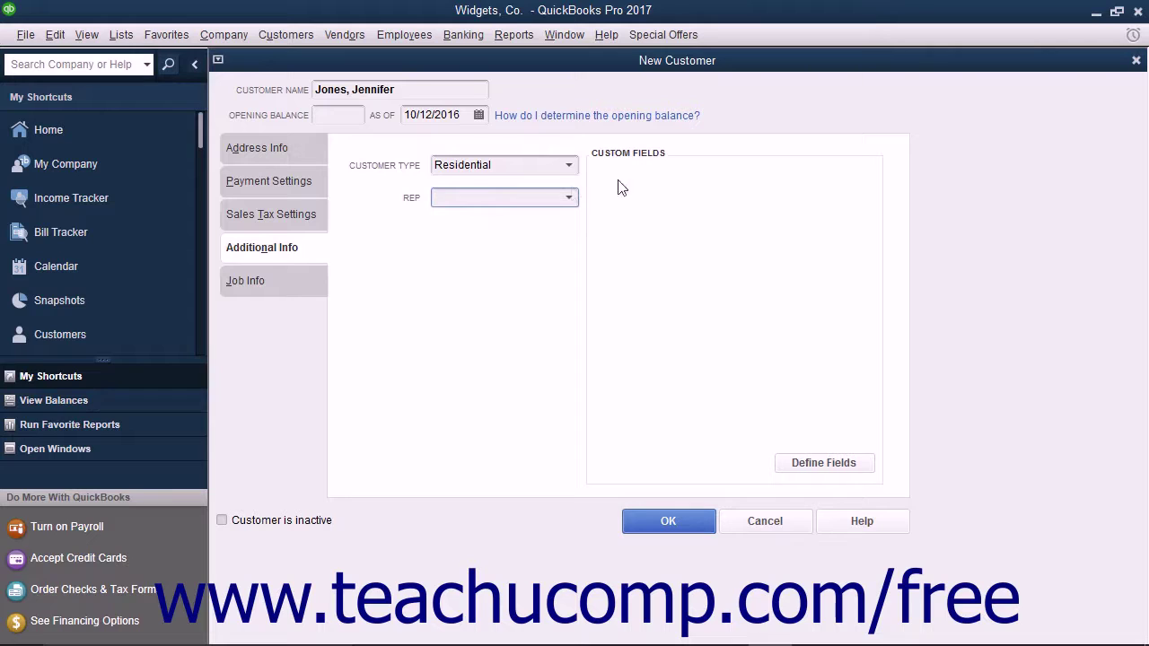
left_click(689, 176)
Save the new customer record and display Whittier Manufacturing's details in the Customer Center
left_click(648, 516)
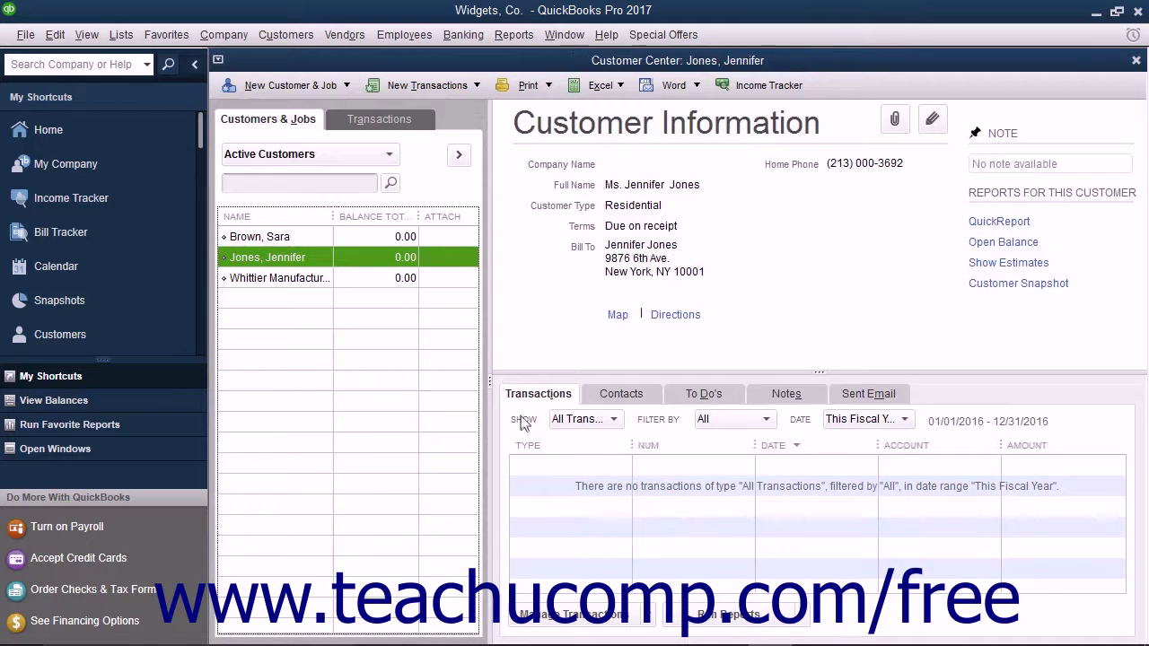
left_click(301, 284)
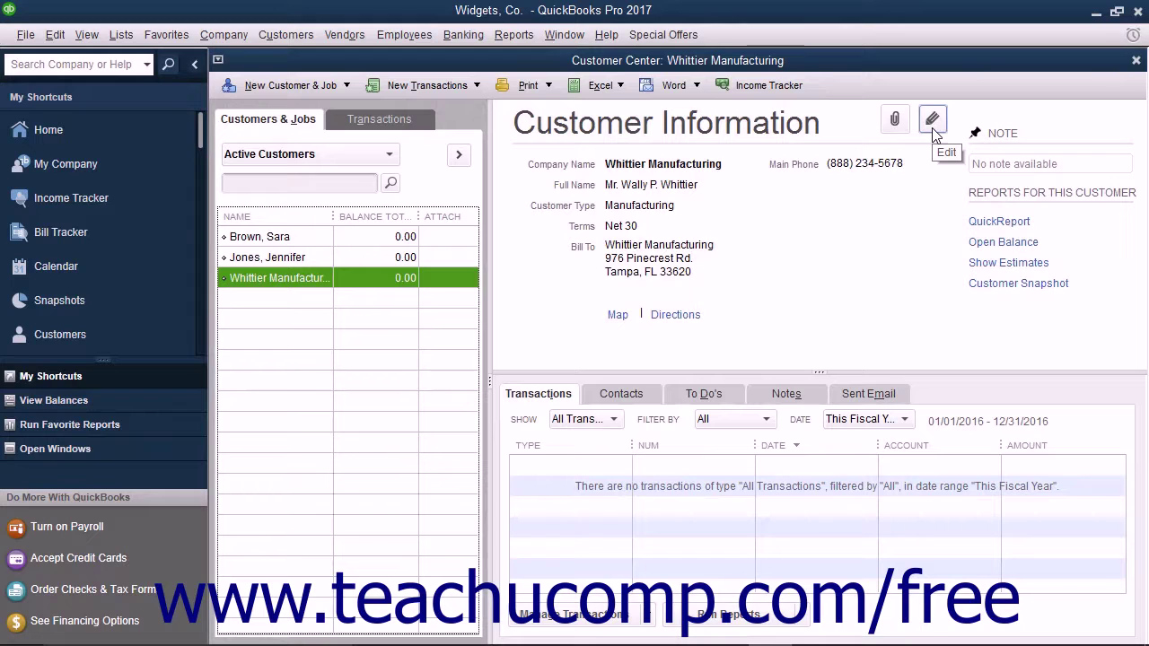
Change the last digit of Whittier Manufacturing's main phone number to 9 and save
right_click(307, 284)
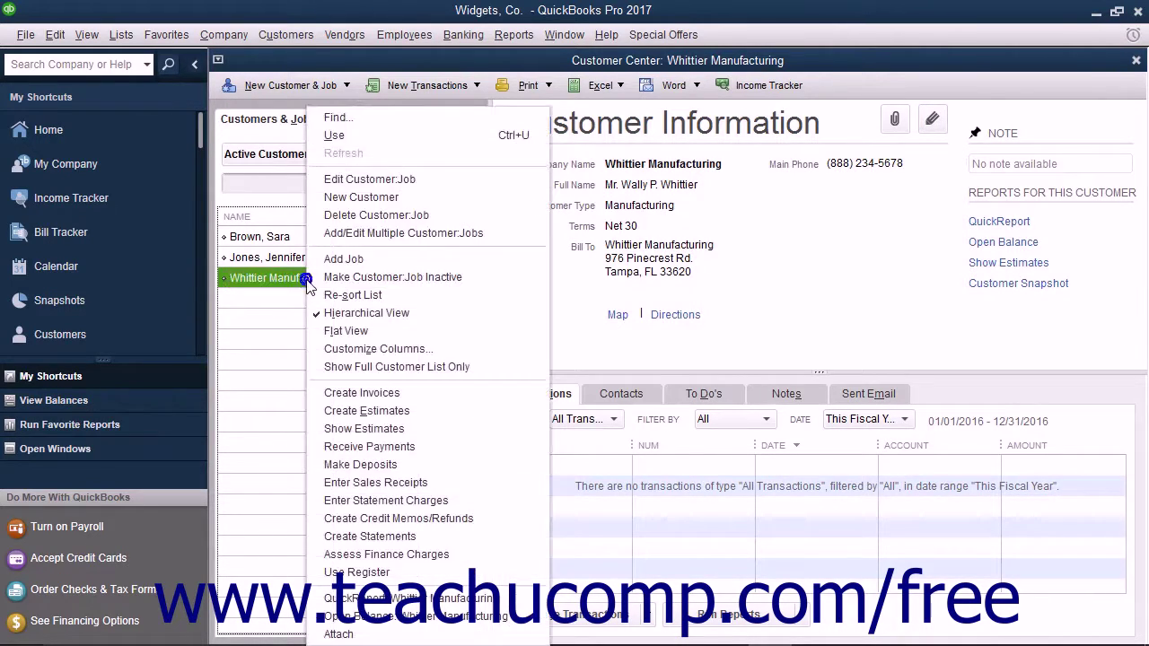
left_click(375, 188)
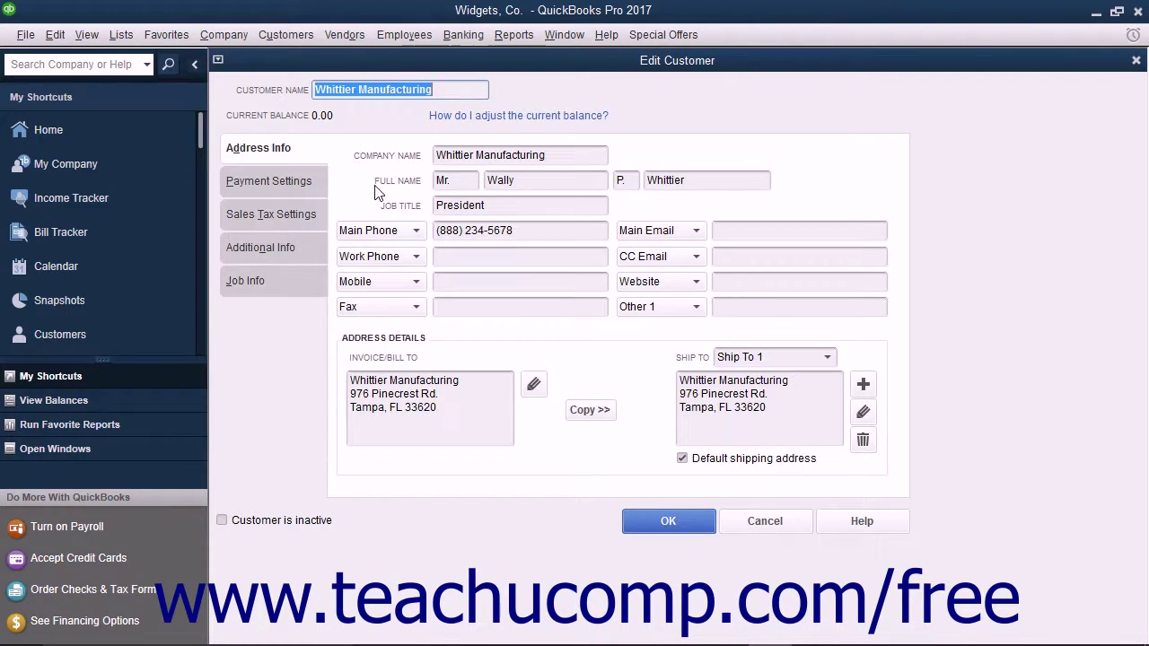
left_click(516, 229)
key("BackSpace")
type("9")
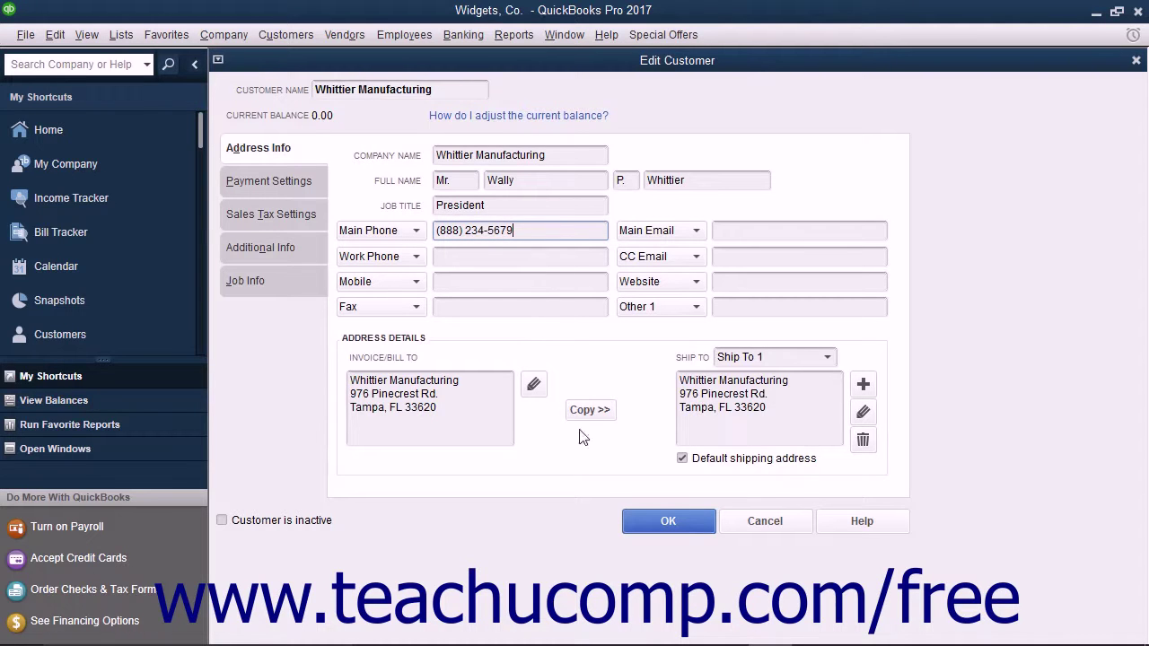
left_click(649, 522)
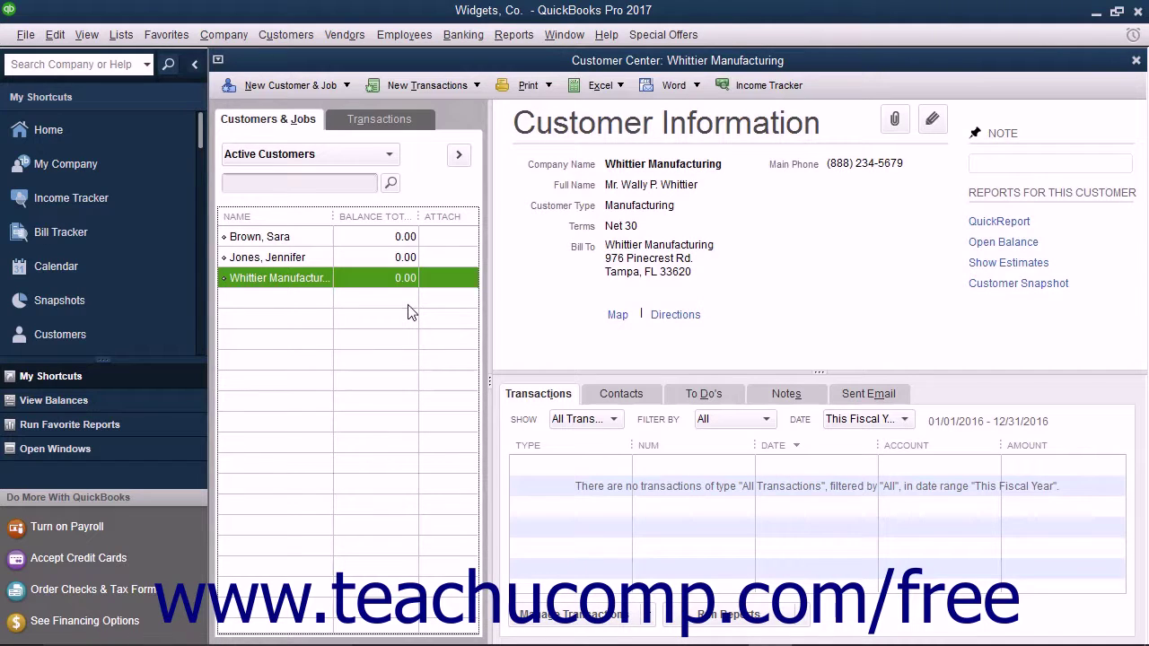
Delete the residential customer added earlier via Edit > Delete Customer:Job and confirm
left_click(308, 255)
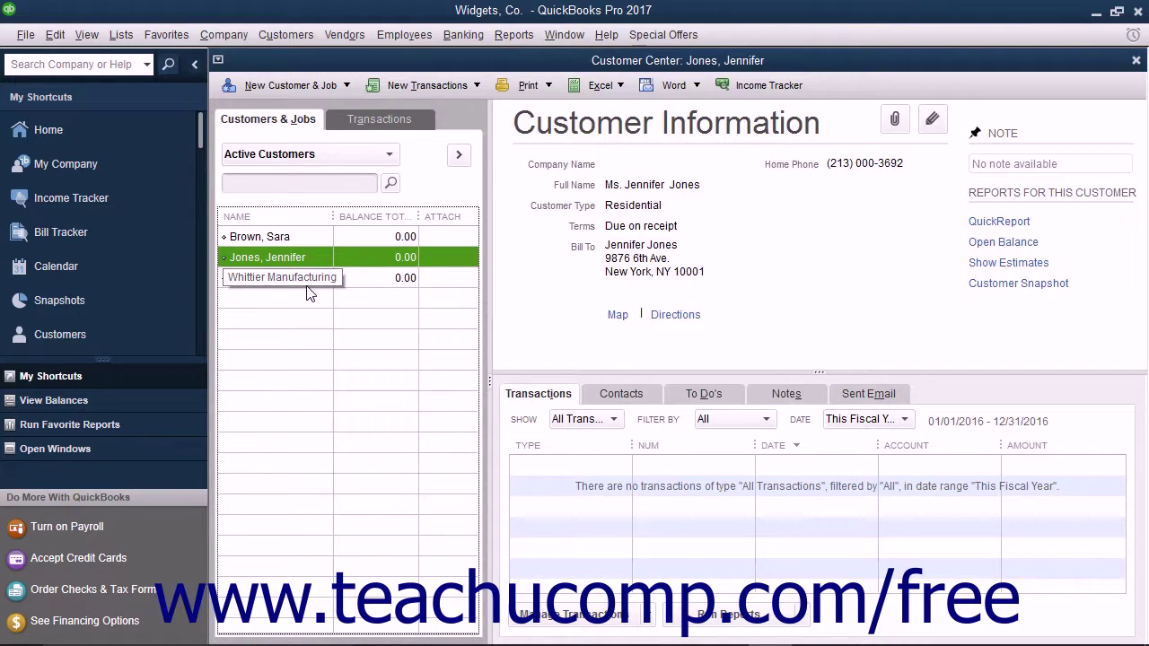
left_click(56, 35)
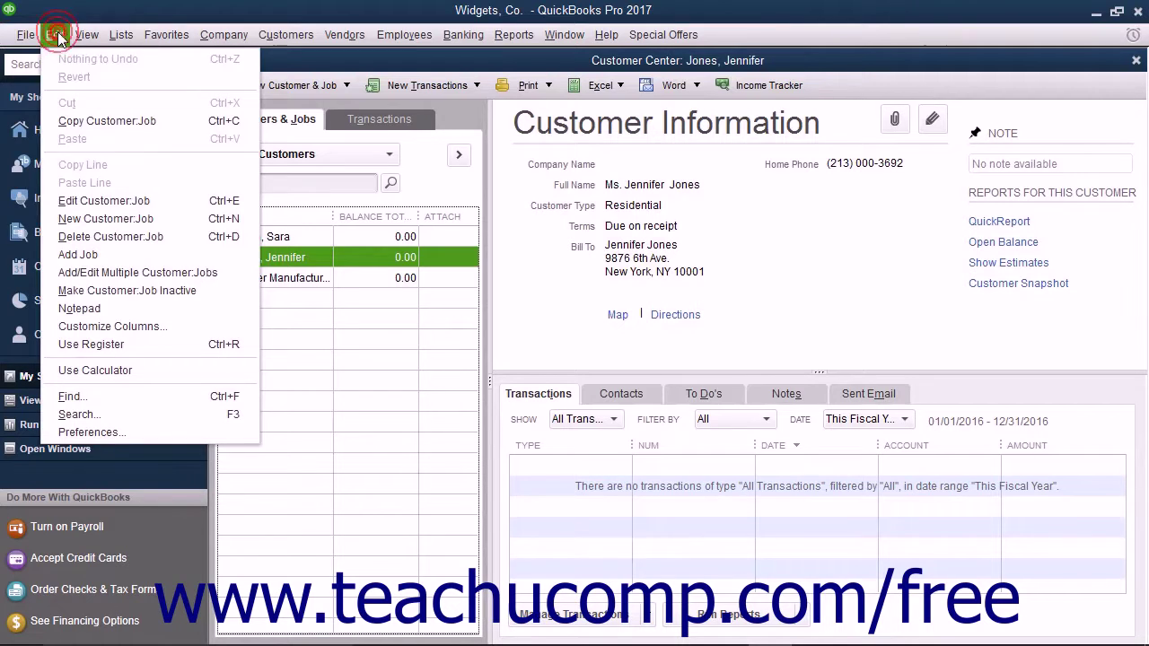
left_click(125, 237)
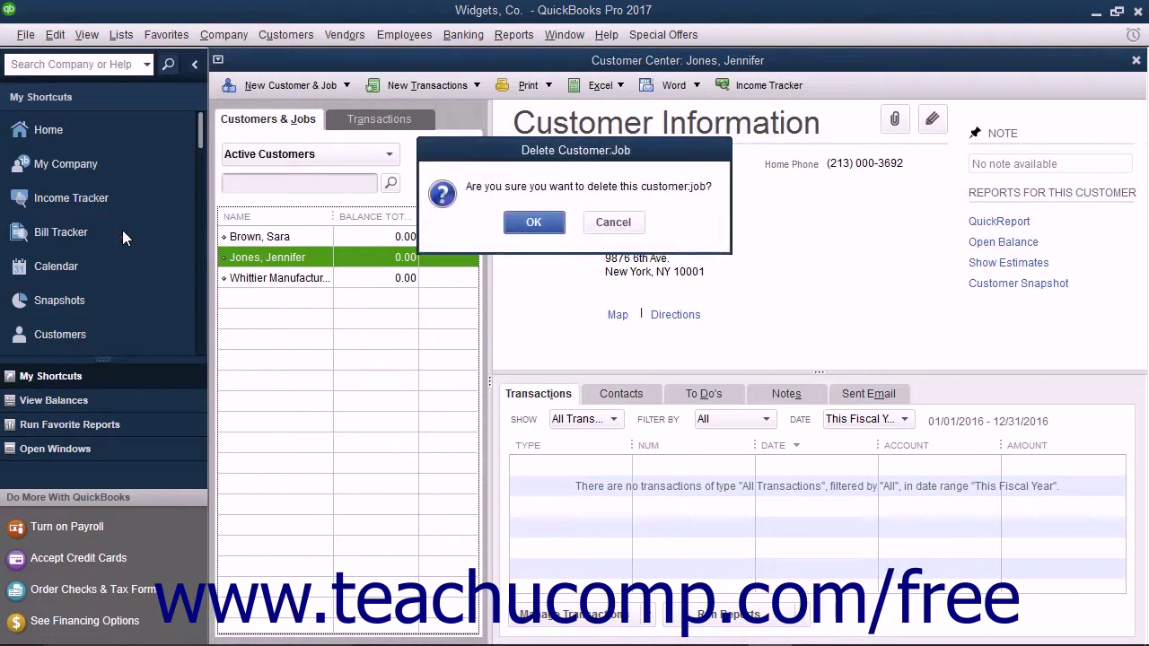
left_click(531, 223)
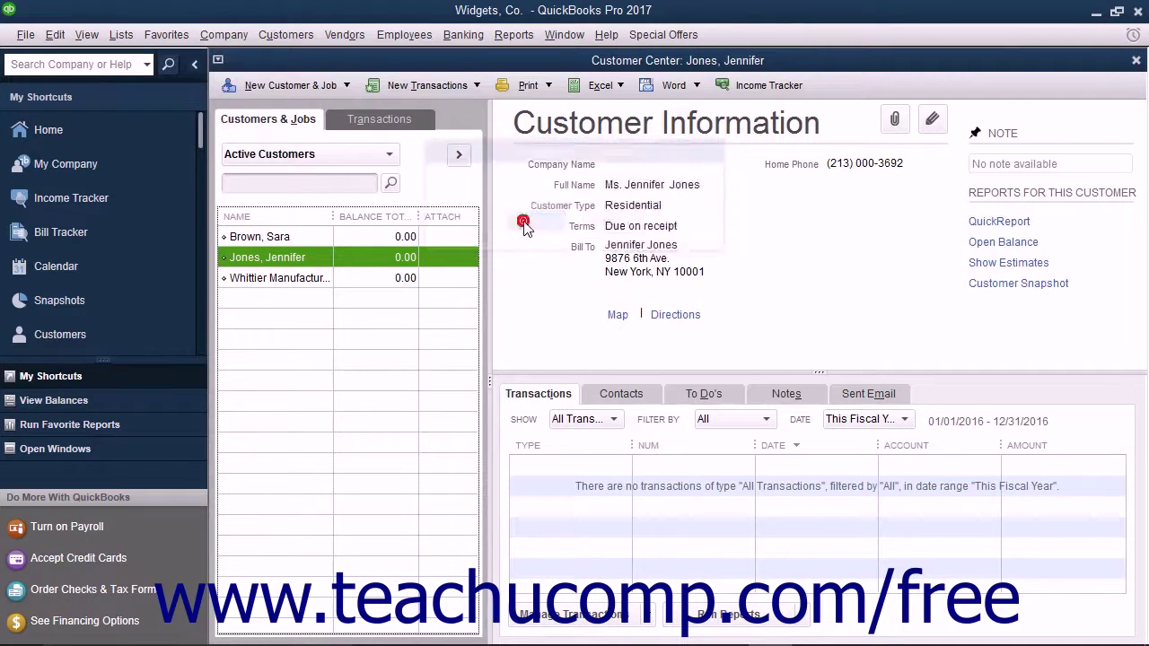